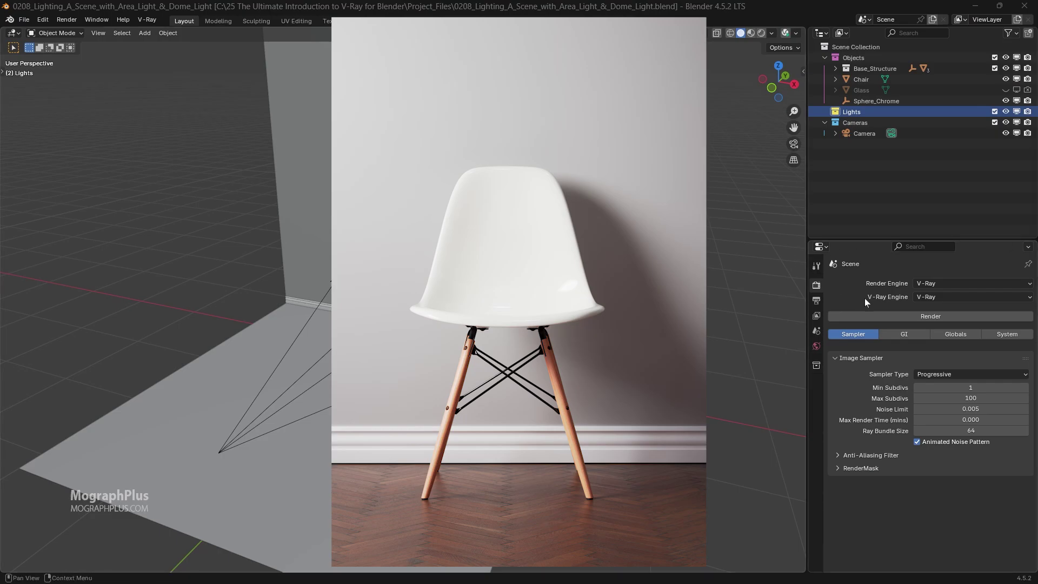
- Split the 3D view into two side-by-side viewports and view the chair through the scene camera on the left
middle_click_drag(521, 282, 482, 283)
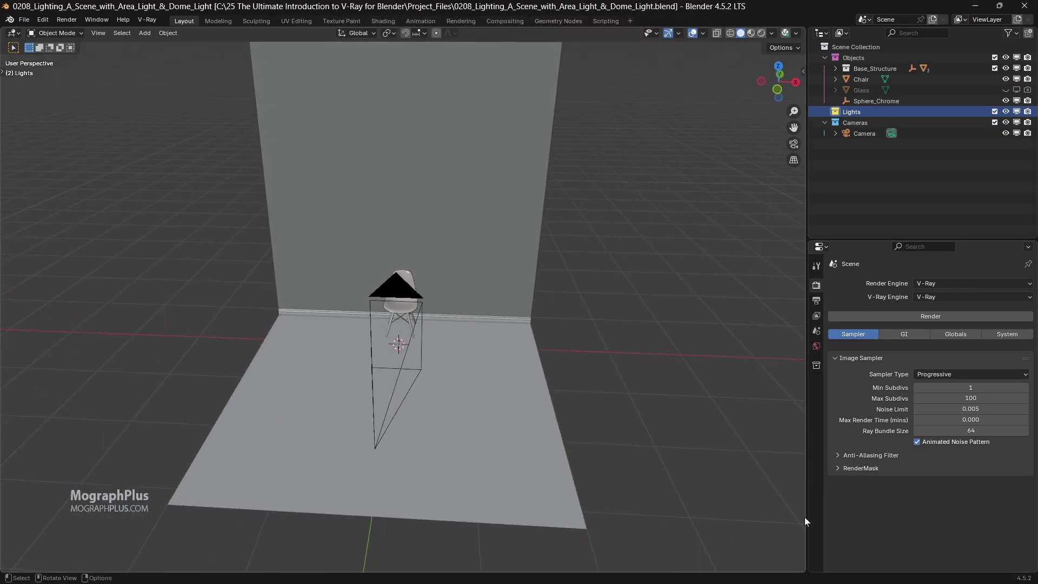
left_click_drag(865, 246, 577, 542)
key("Escape")
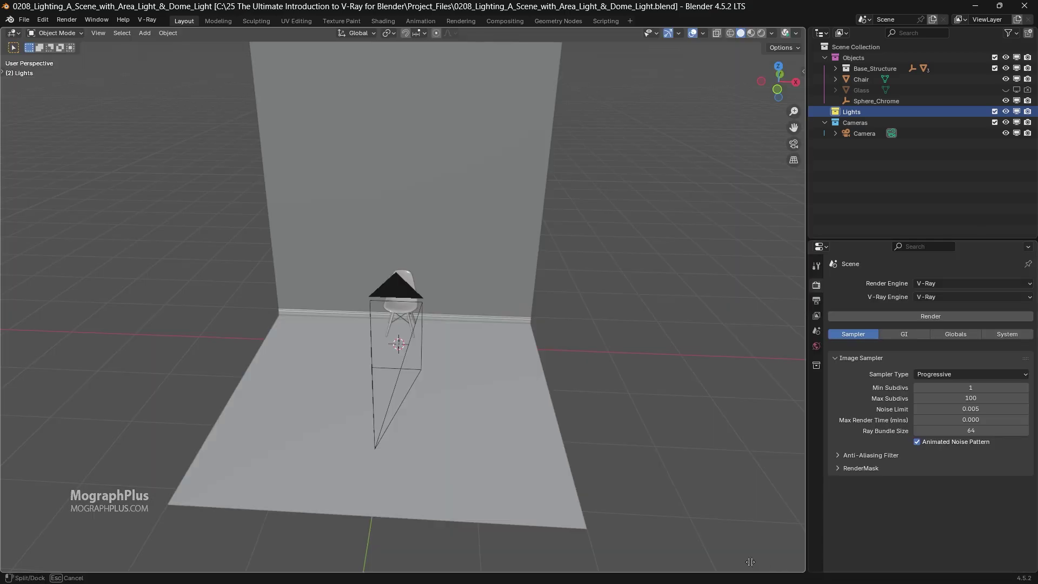
left_click_drag(750, 562, 434, 346)
left_click(422, 144)
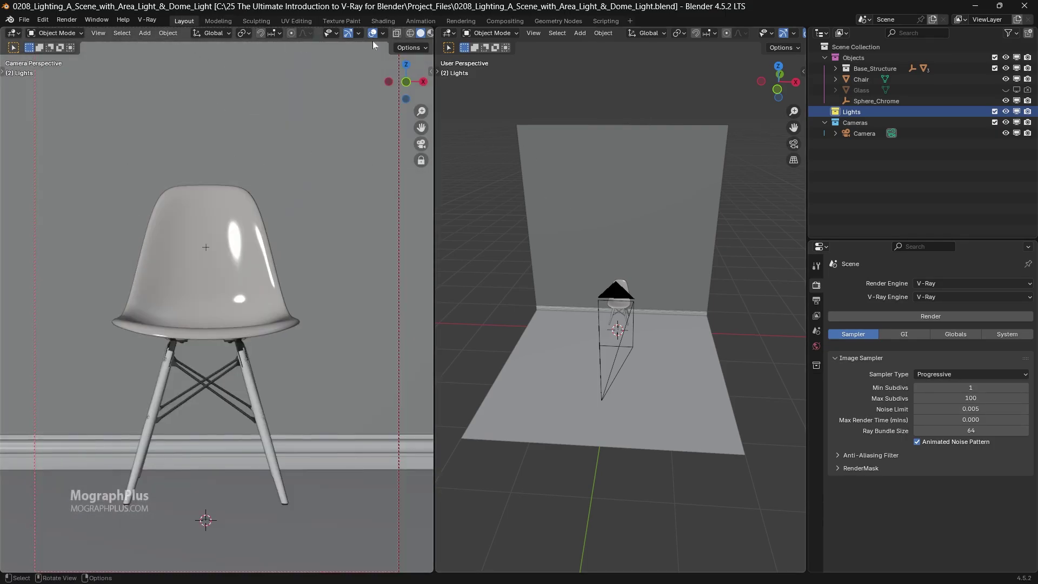
- Set the left viewport to Rendered shading, close the V-Ray Frame Buffer, and turn off overlays
scroll(297, 35, "down", 3)
left_click(389, 33)
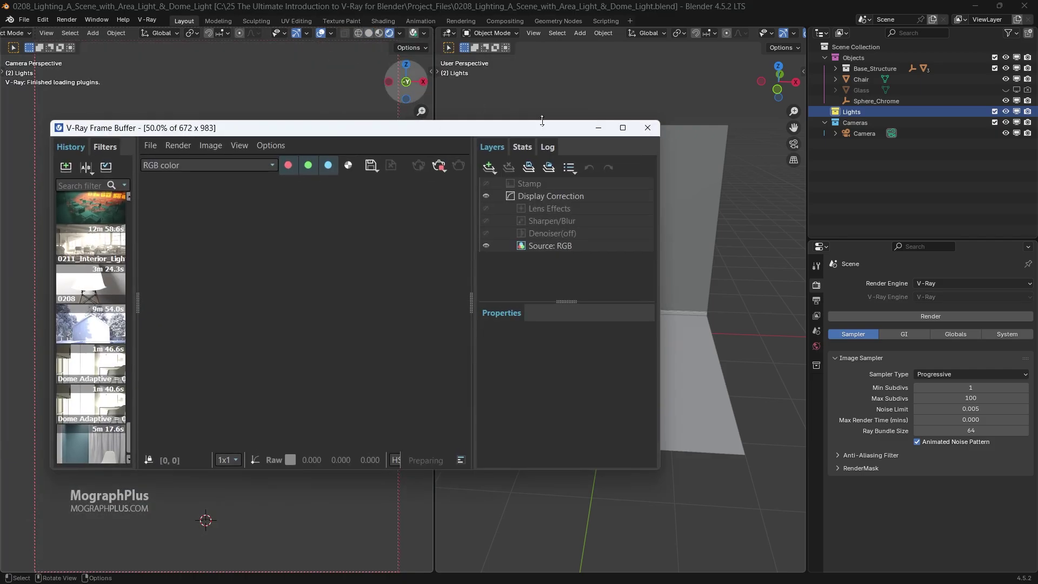
left_click(648, 127)
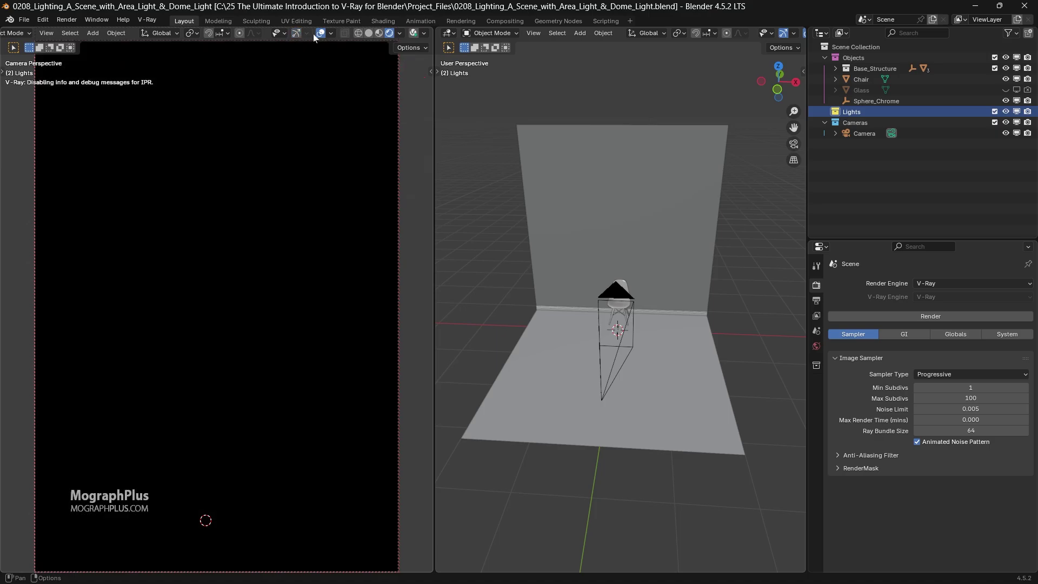
left_click(321, 33)
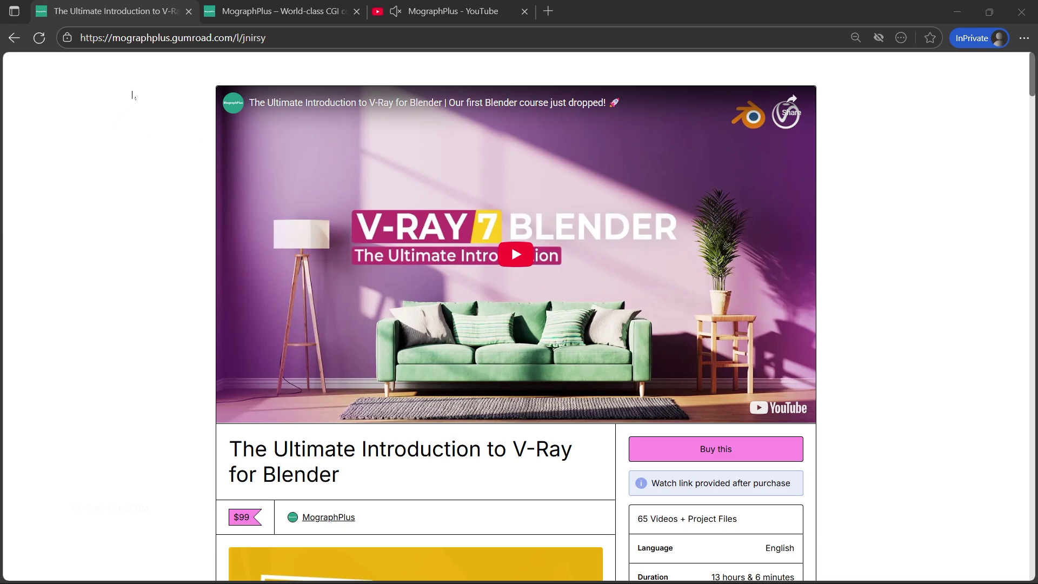
left_click(430, 8)
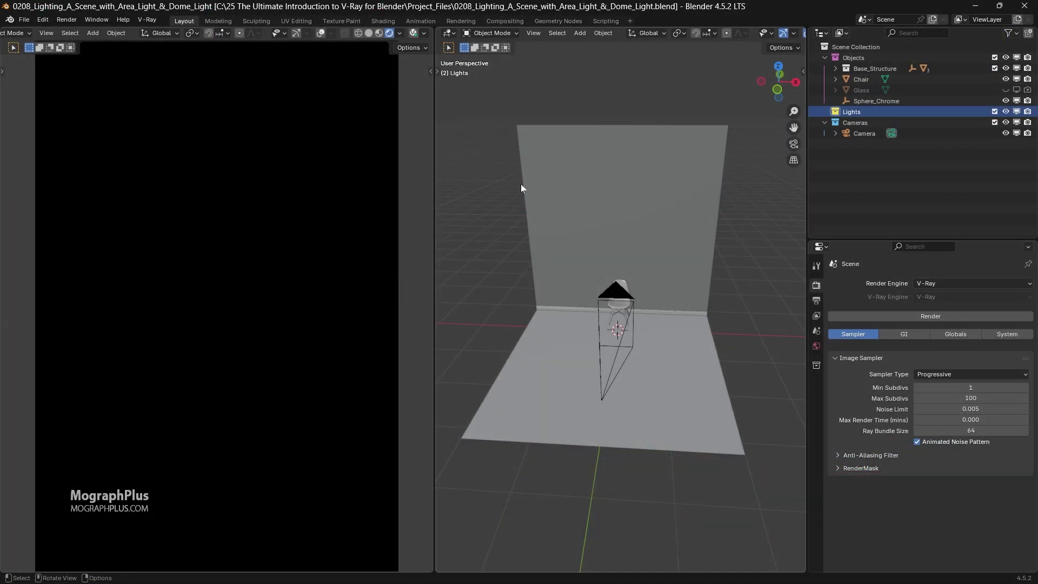
middle_click_drag(522, 187, 557, 213)
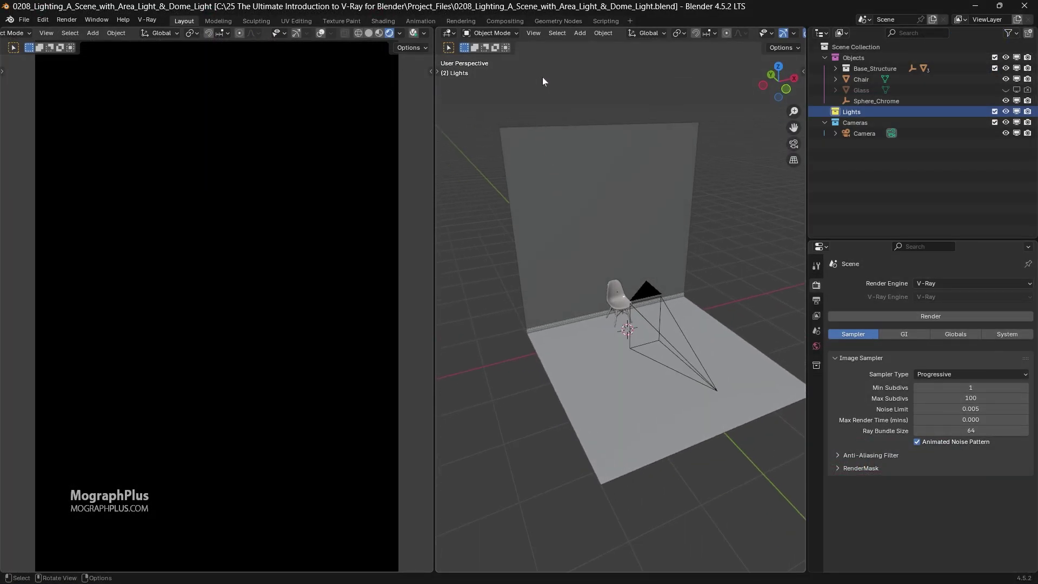
- Add a V-Ray Rect Light to the scene from the Shift+A Light menu
left_click(154, 20)
key("shift+a")
mouse_move(497, 261)
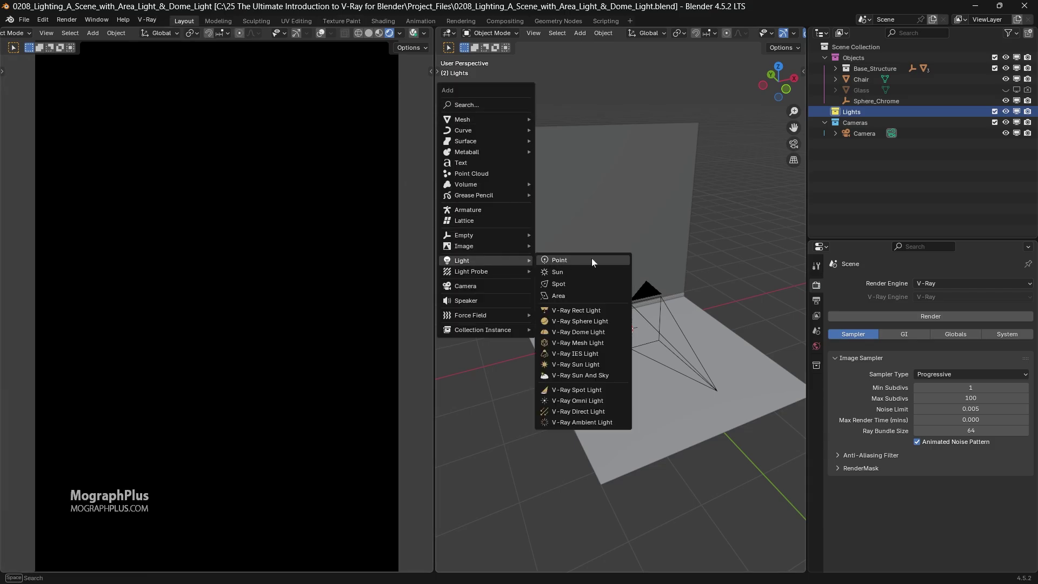
left_click(604, 309)
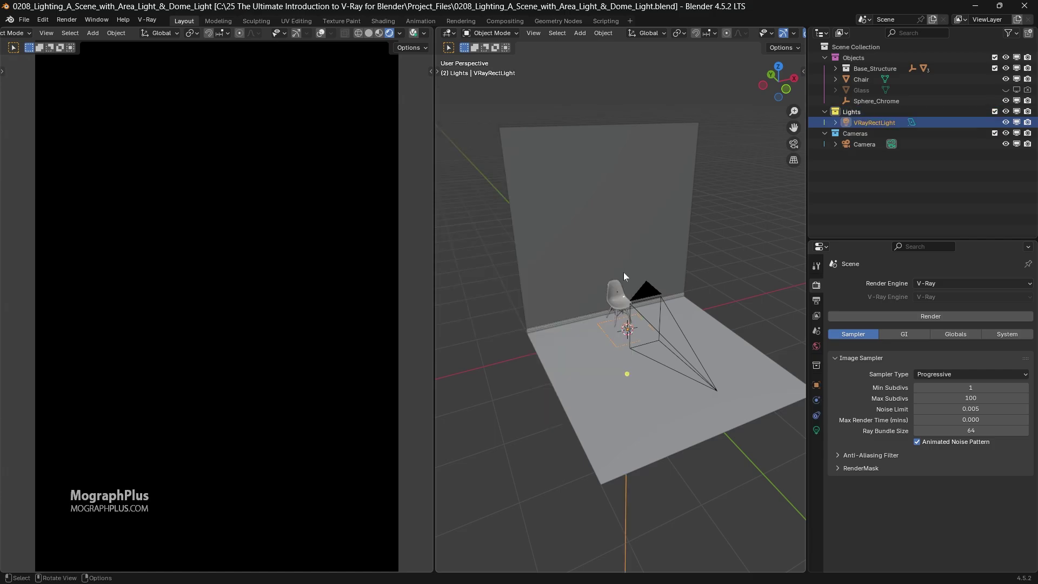
middle_click_drag(622, 274, 585, 261)
- Raise the rect light along Z and rotate it -90° on Y toward the chair
key("g")
key("z")
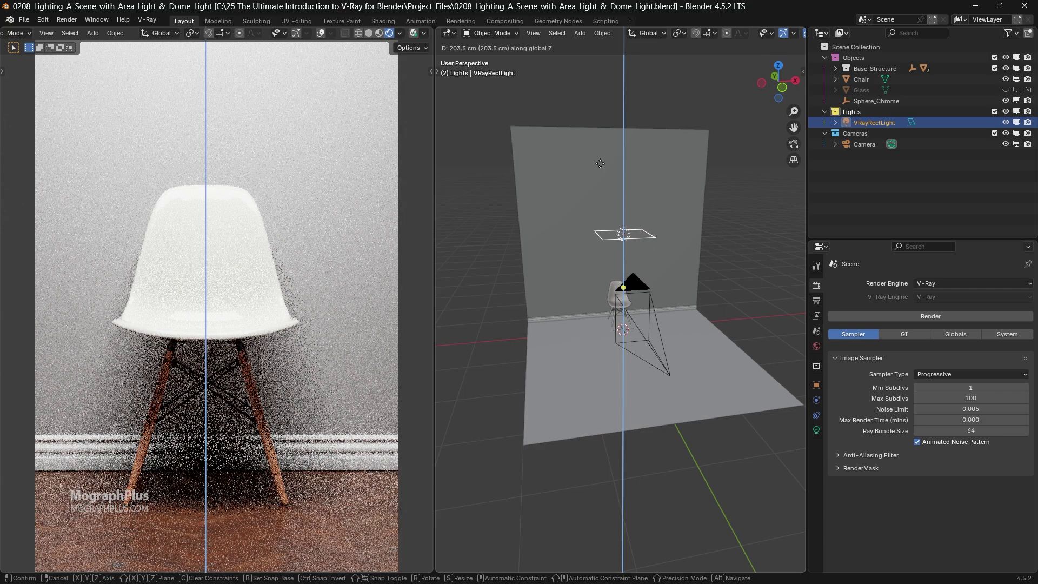
left_click(600, 163)
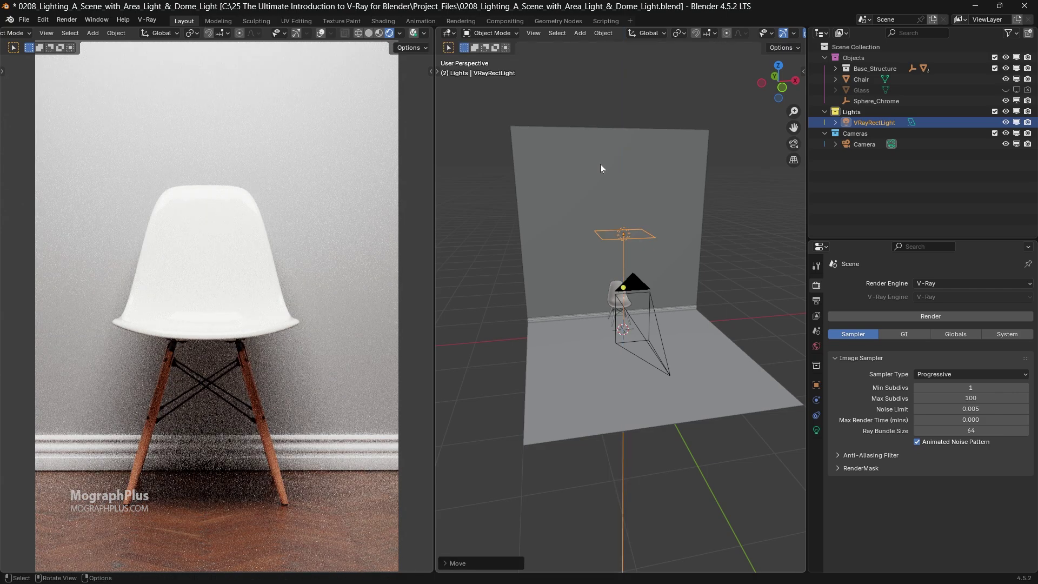
key("r")
key("y")
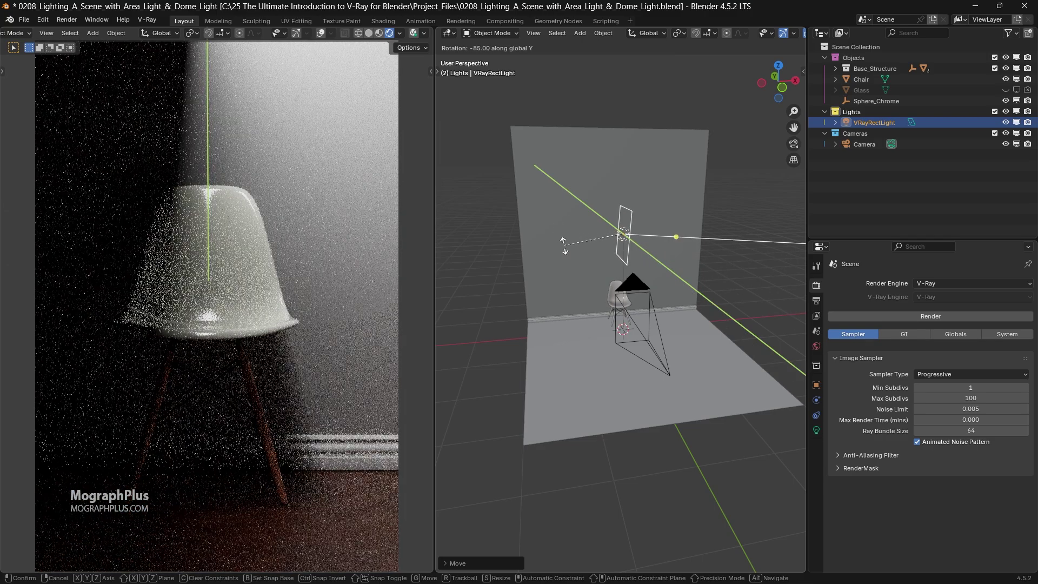
left_click(587, 248)
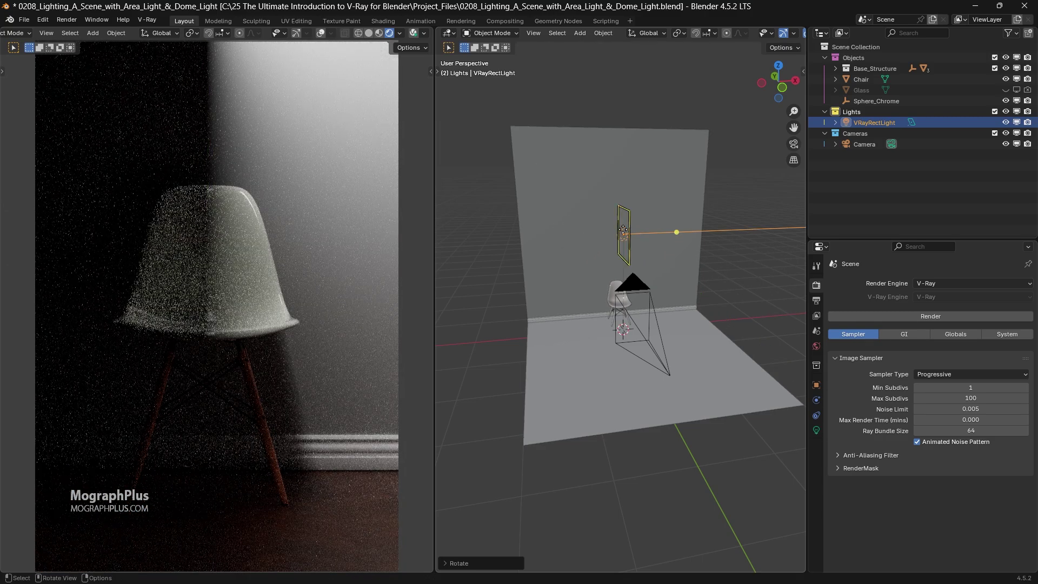
- Slide the rect light to the left along the X axis
key("g")
key("x")
key("Return")
middle_click_drag(595, 232, 573, 238)
- Enter the light's location as X -168 cm, Y -38 cm, Z 152 cm
left_click(817, 385)
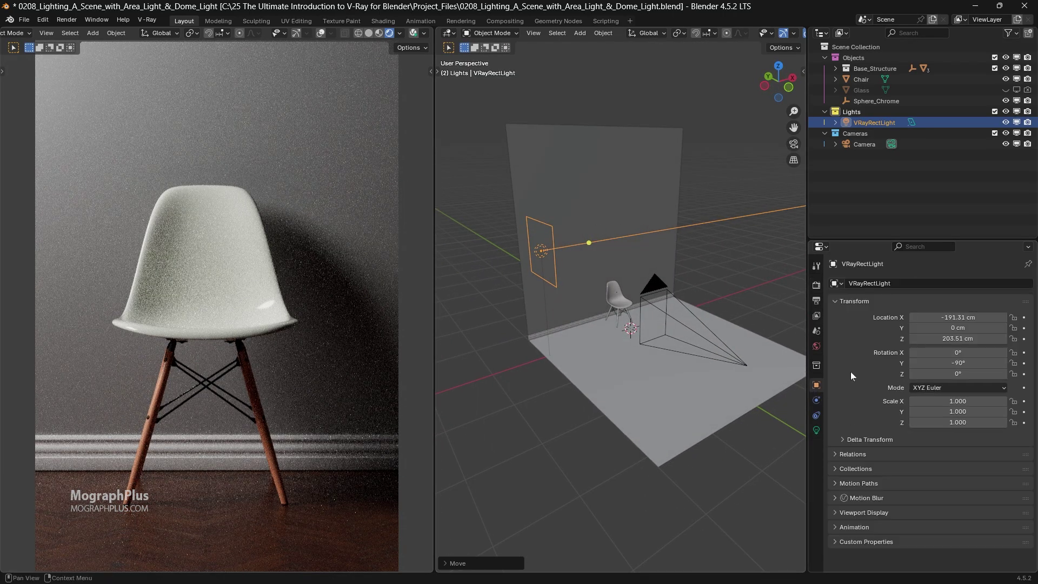
left_click(957, 317)
type("-168")
key("Return")
left_click(957, 327)
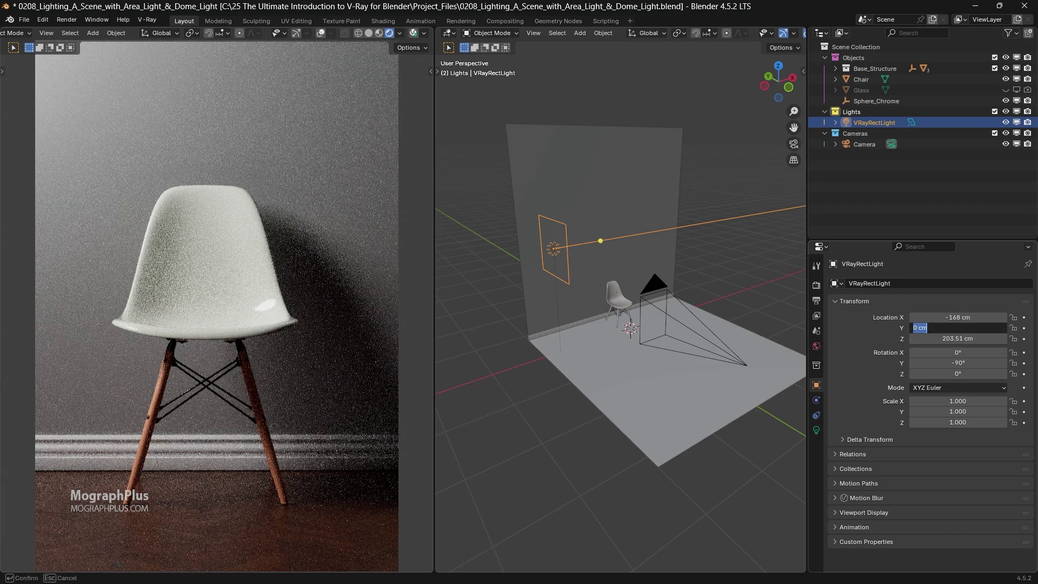
type("-38")
key("Return")
left_click(980, 339)
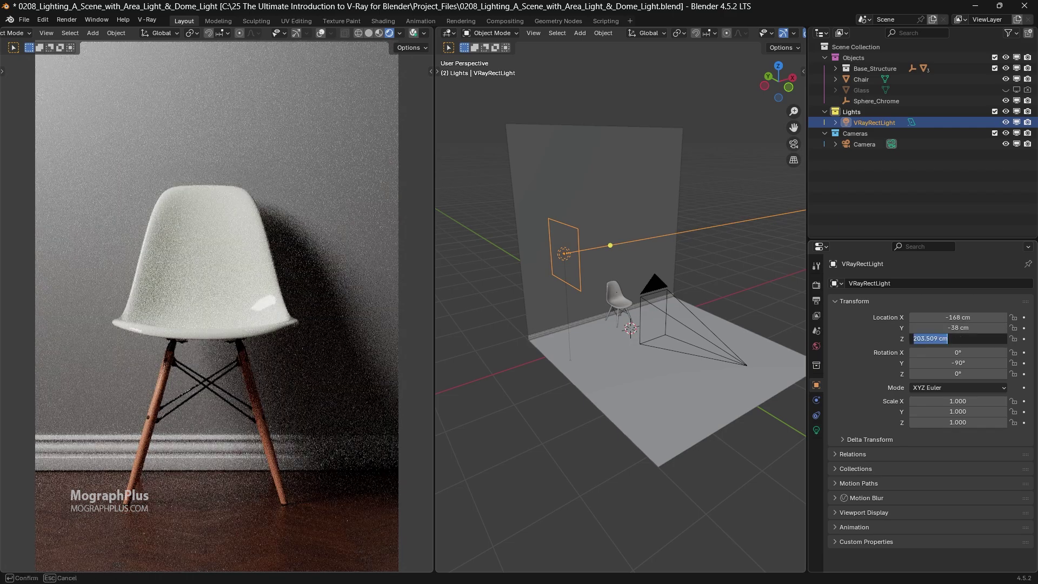
type("152")
key("Return")
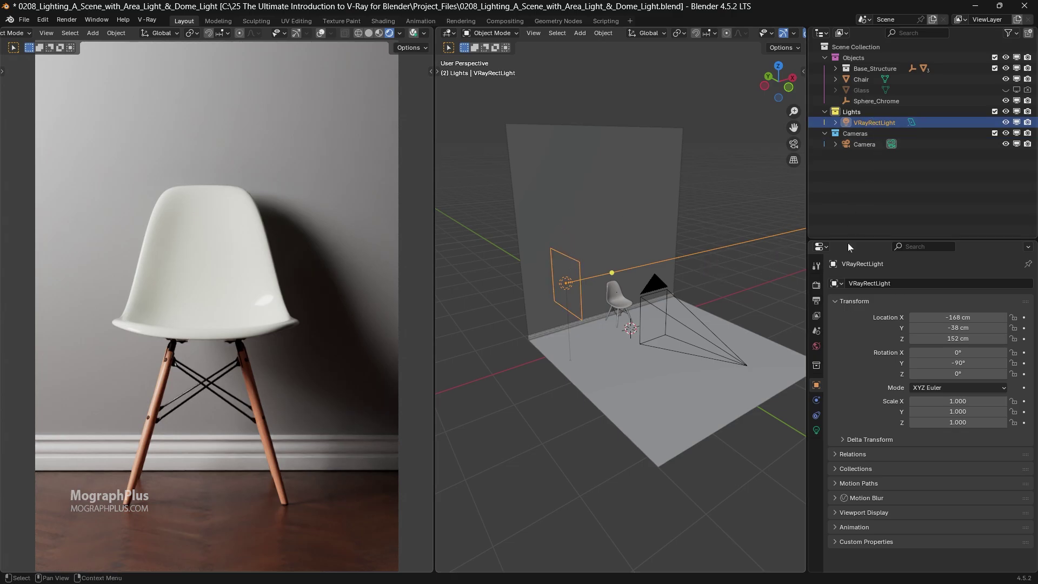
- Set the rect light's Width and Height to 150 cm each in its light settings
left_click(816, 430)
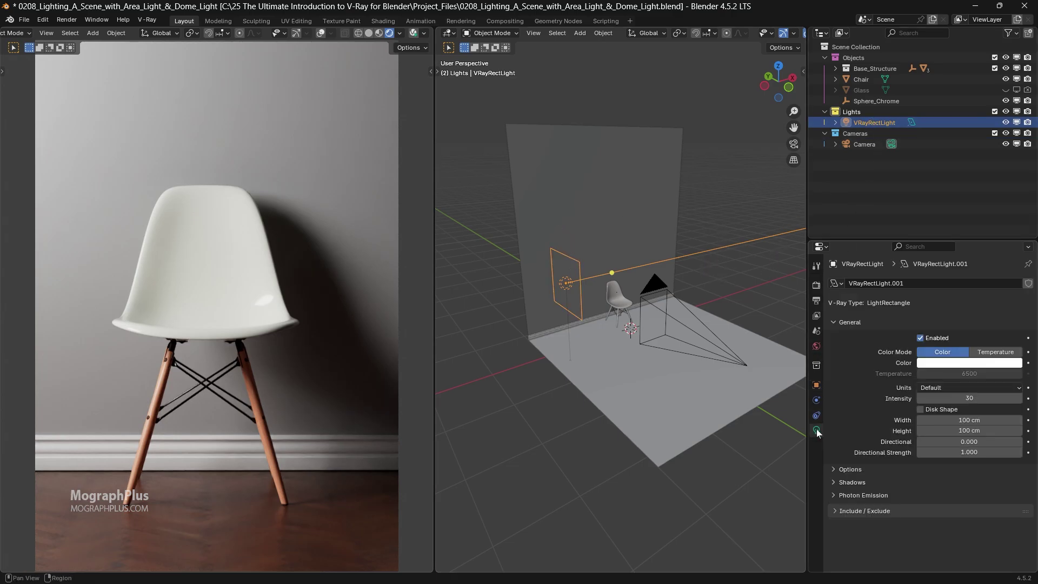
left_click(969, 420)
type("150")
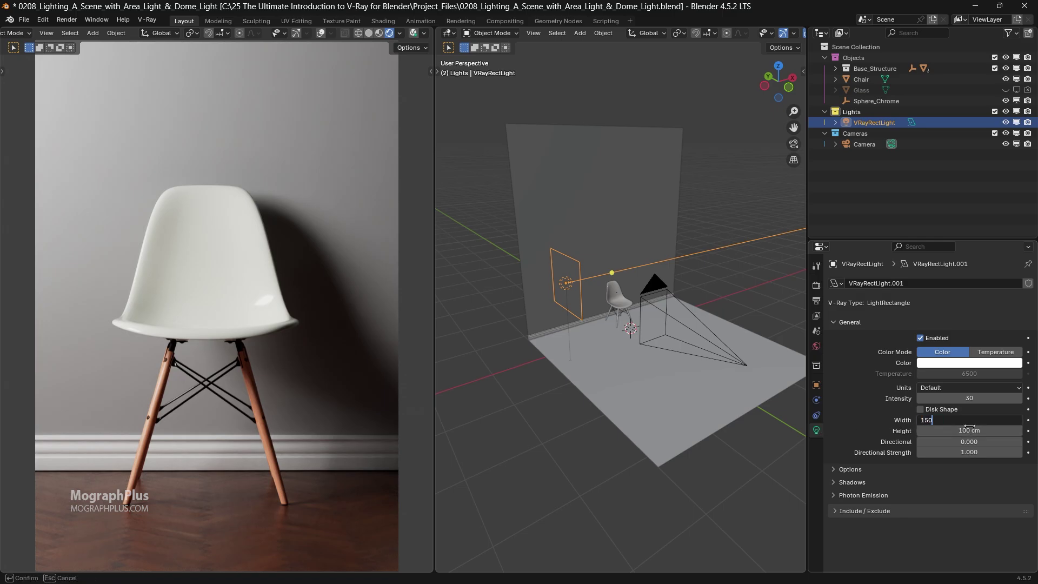
key("Tab")
type("150")
key("Return")
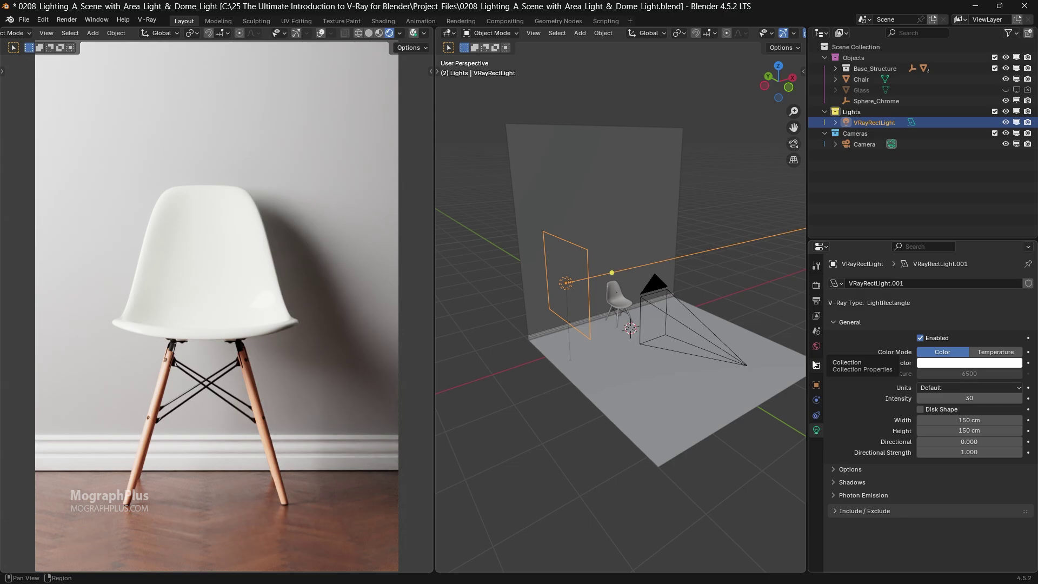
- Switch the rect light's intensity units to Watts and set Intensity to 300
left_click(814, 431)
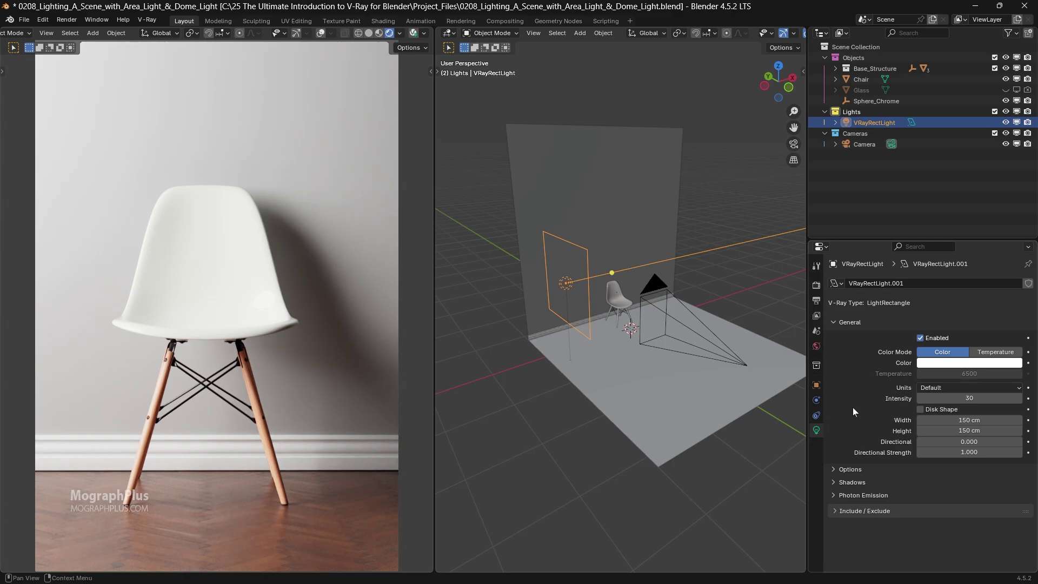
left_click(959, 387)
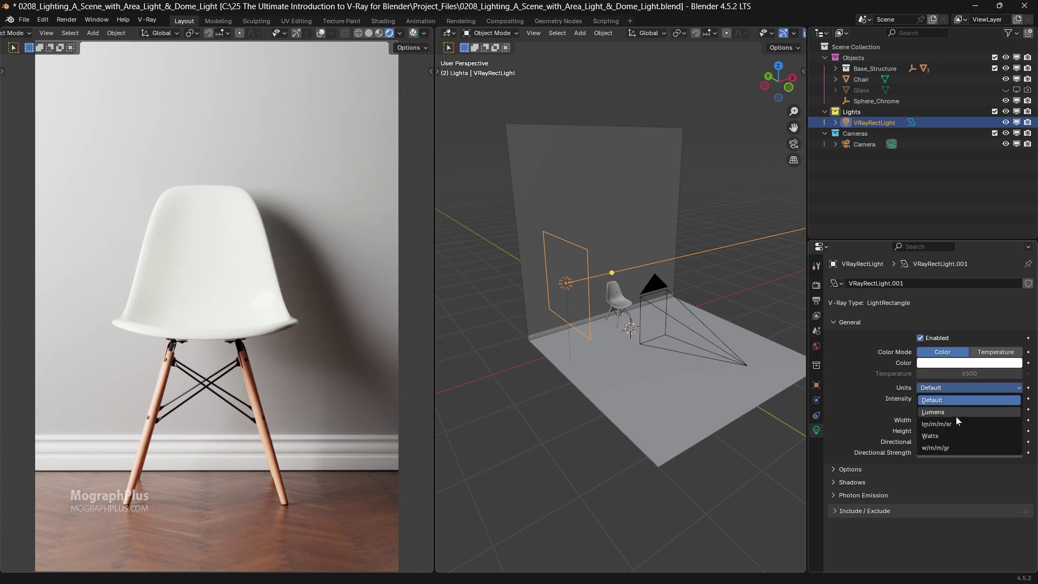
left_click(948, 436)
left_click(932, 398)
type("300")
key("Return")
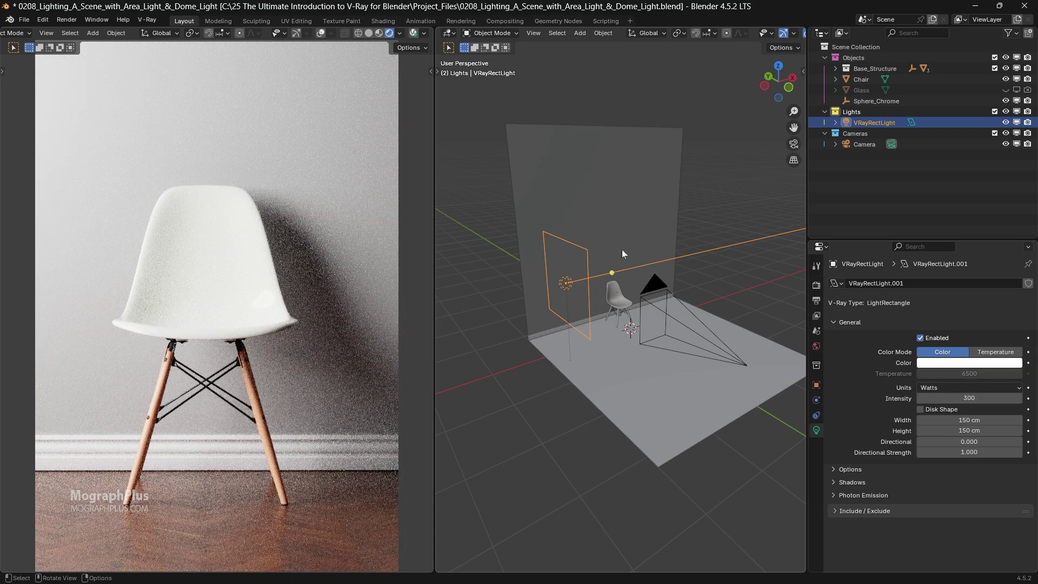
middle_click_drag(615, 249, 565, 244)
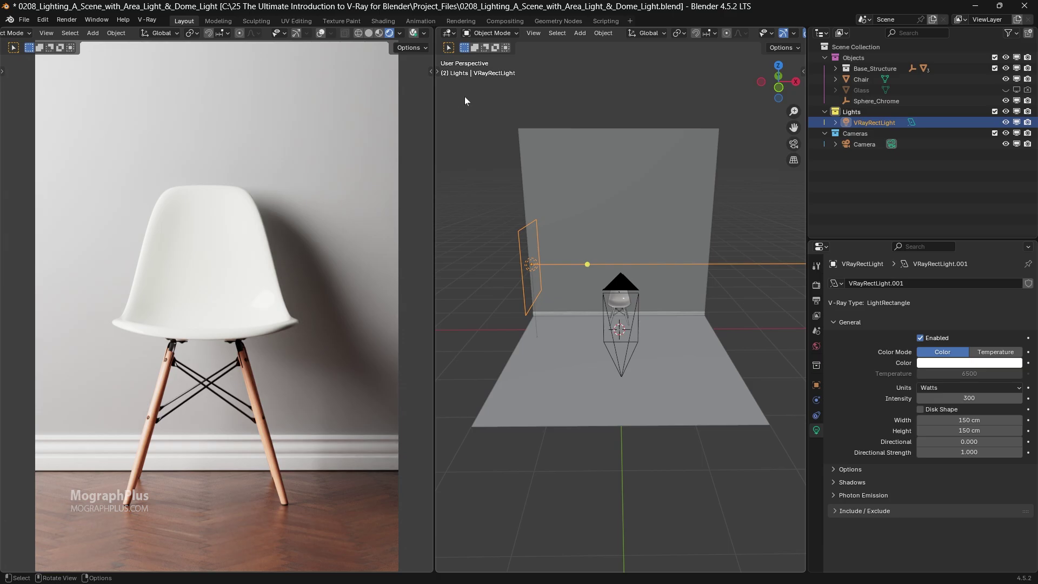
- Add a V-Ray Dome Light and give it a light node tree in the V-Ray Node Editor
left_click(146, 20)
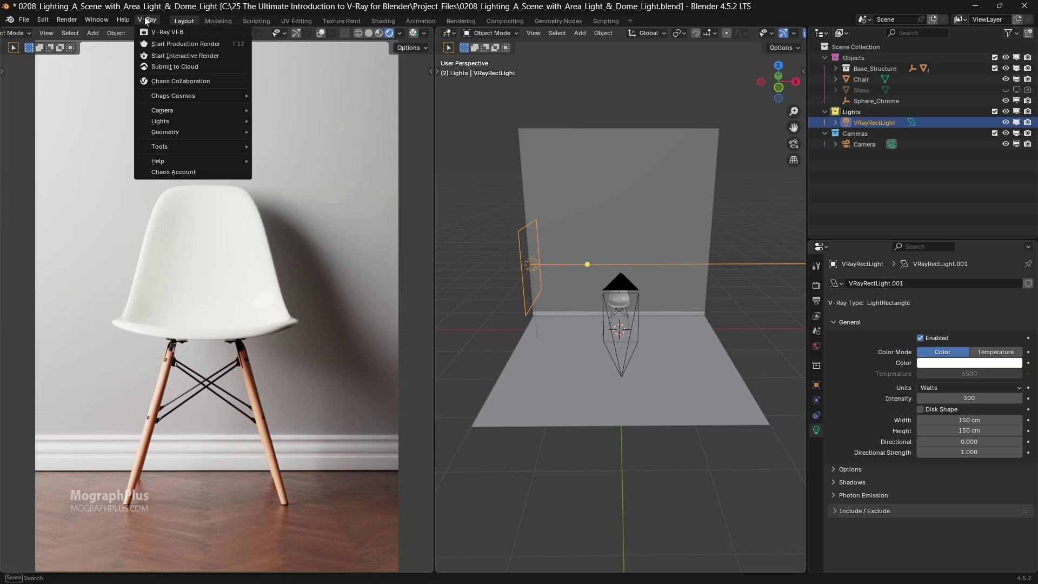
mouse_move(193, 122)
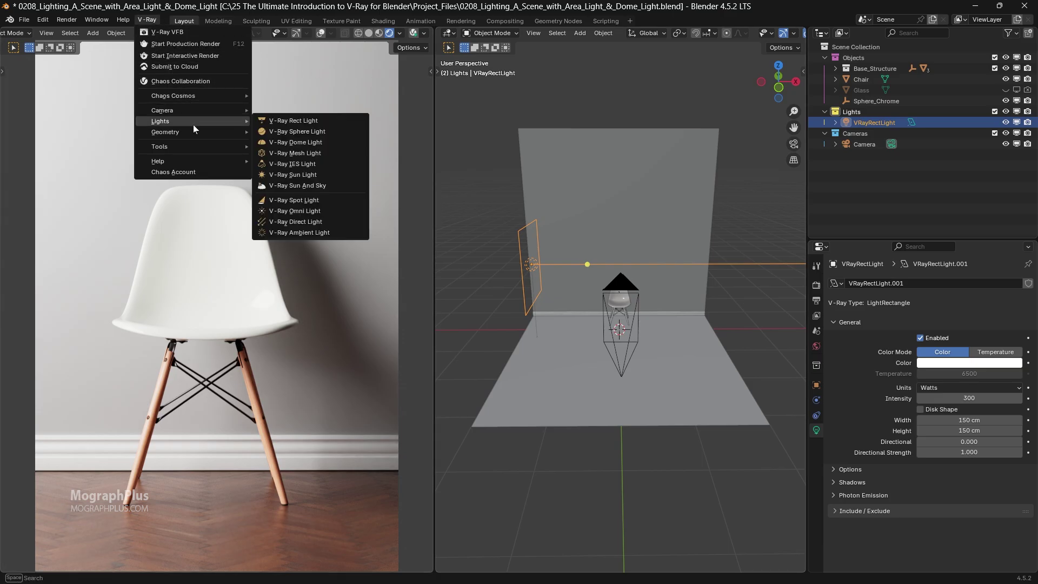
left_click(327, 142)
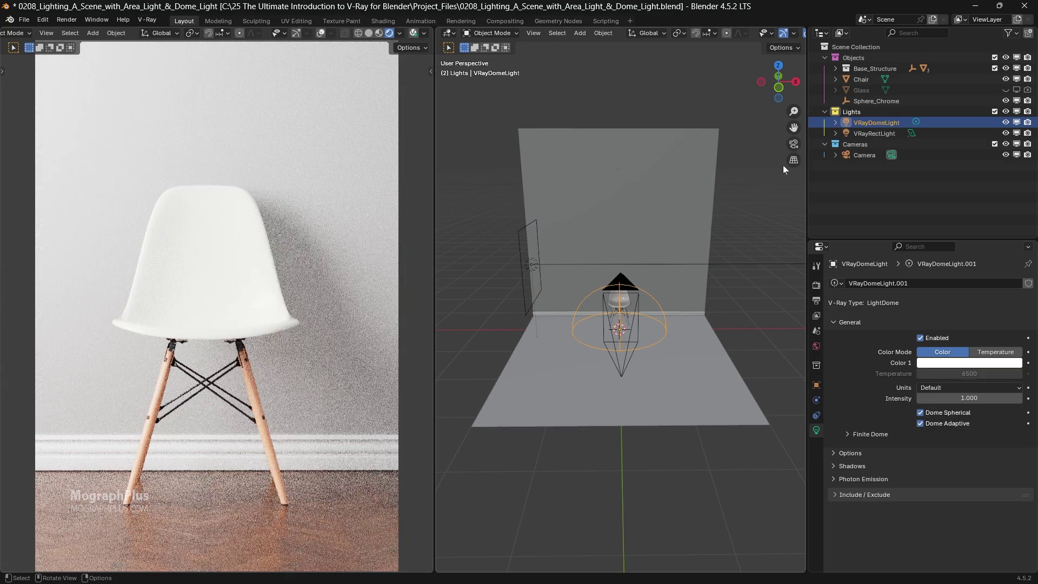
left_click(449, 33)
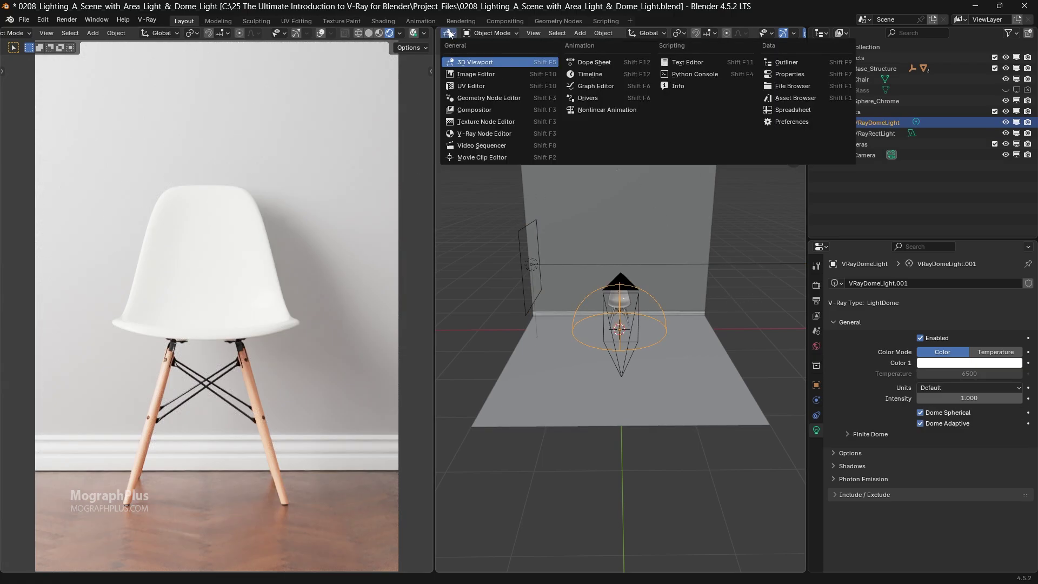
left_click(498, 134)
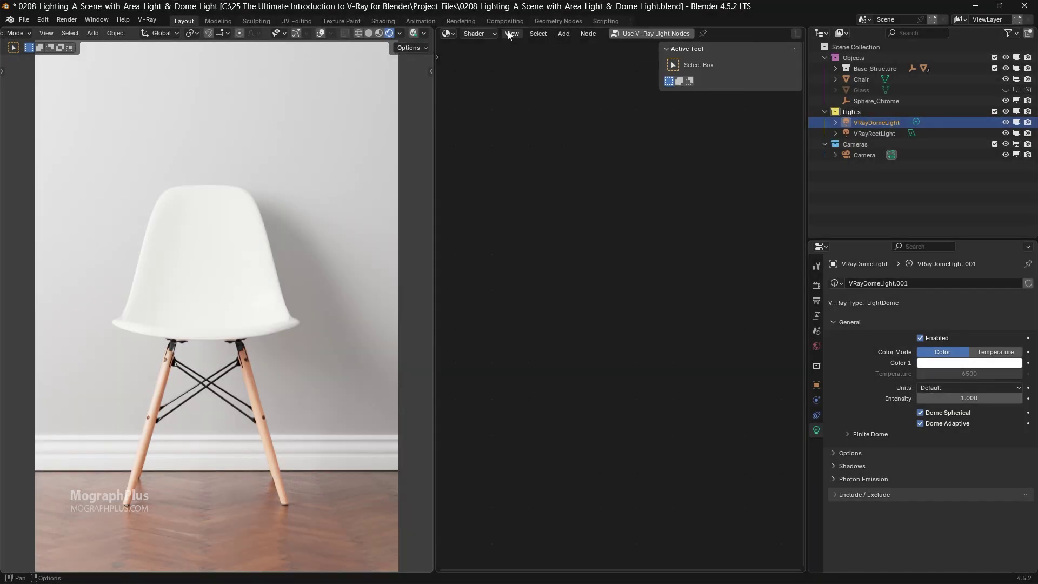
left_click(495, 32)
left_click(630, 34)
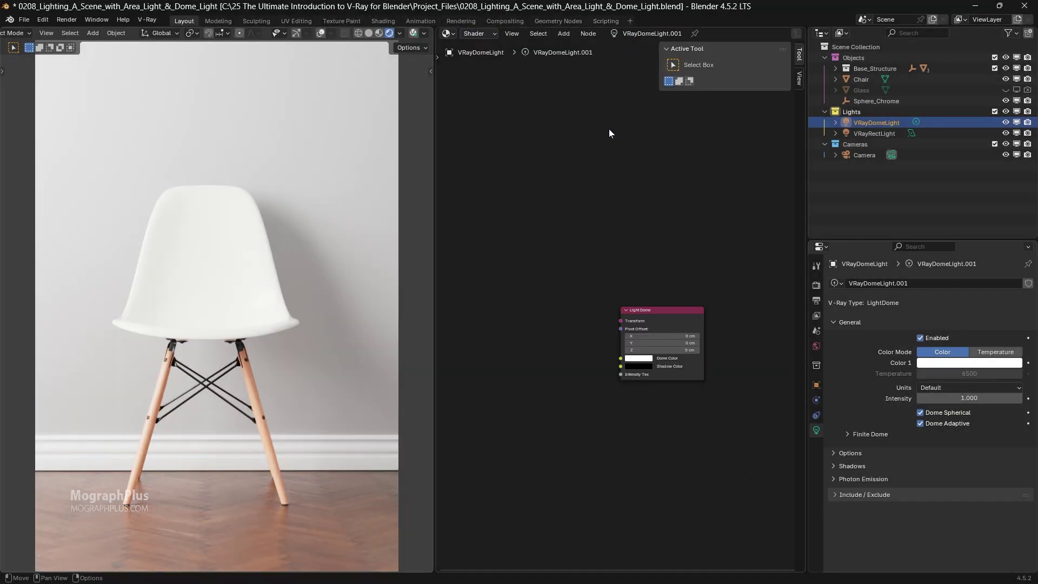
- Add a V-Ray Bitmap node loading bathroom_4k.hdr from the Assets/HDRIs folder
key("shift+a")
mouse_move(557, 310)
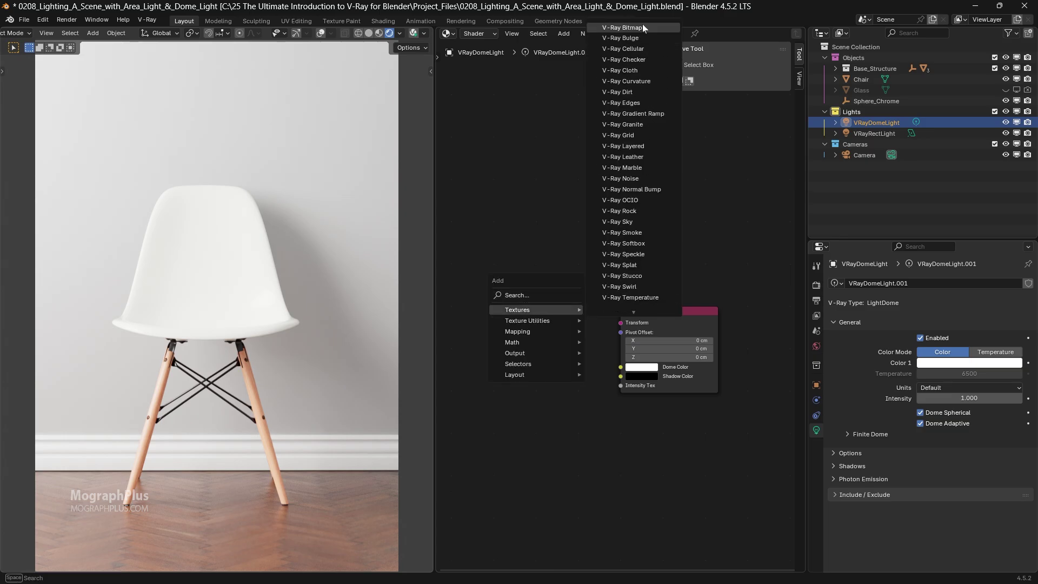
left_click(642, 24)
left_click(505, 303)
left_click(541, 350)
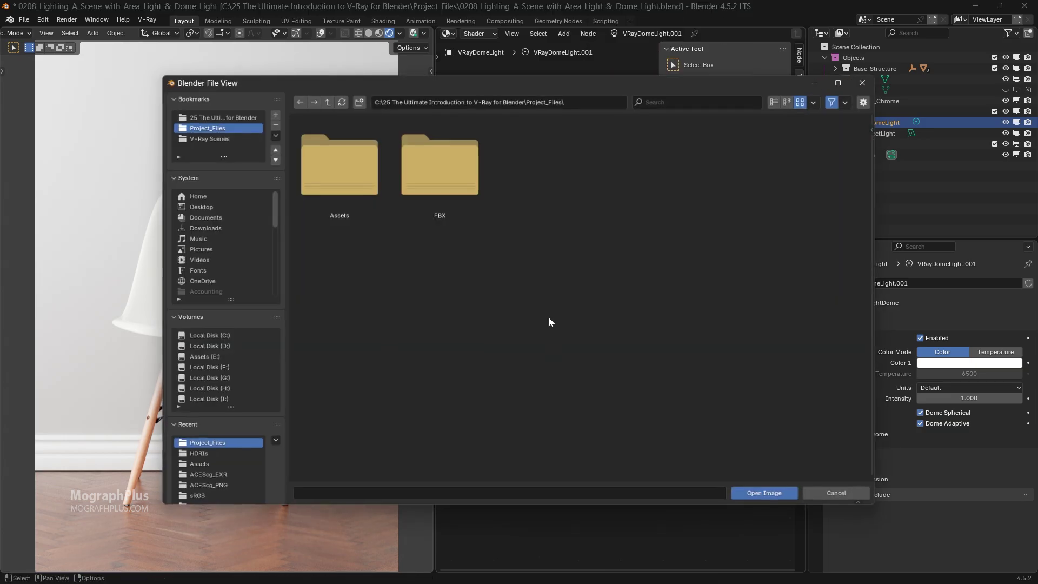
double_click(351, 166)
double_click(442, 171)
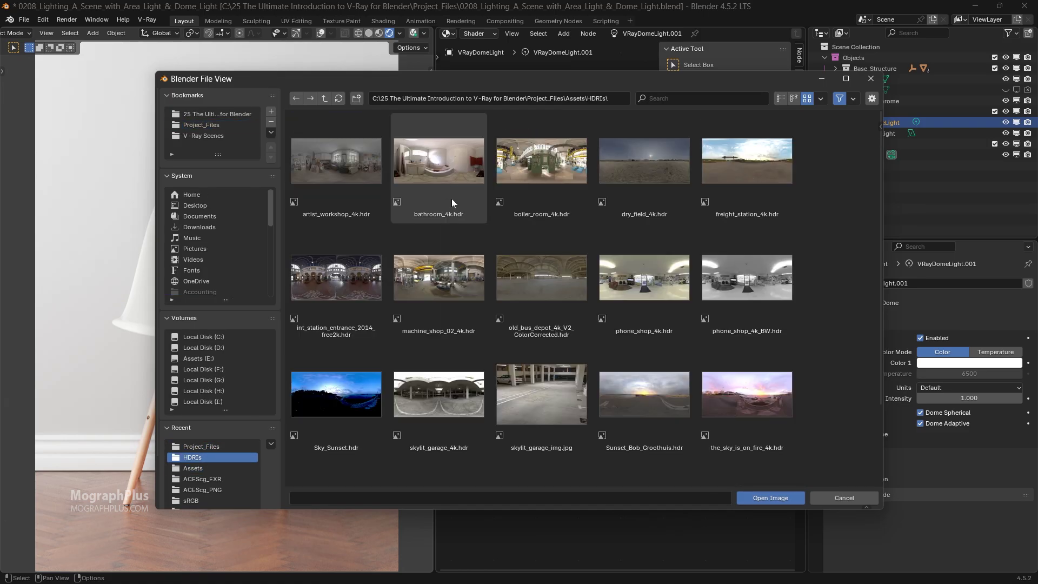
left_click(466, 172)
double_click(432, 162)
mouse_move(556, 309)
left_mouse_down()
mouse_move(544, 296)
mouse_move(586, 301)
mouse_move(620, 373)
mouse_move(593, 311)
mouse_move(555, 319)
left_mouse_up()
- Set the bitmap's transfer function to Linear and connect its Color to Dome Color
left_click(799, 55)
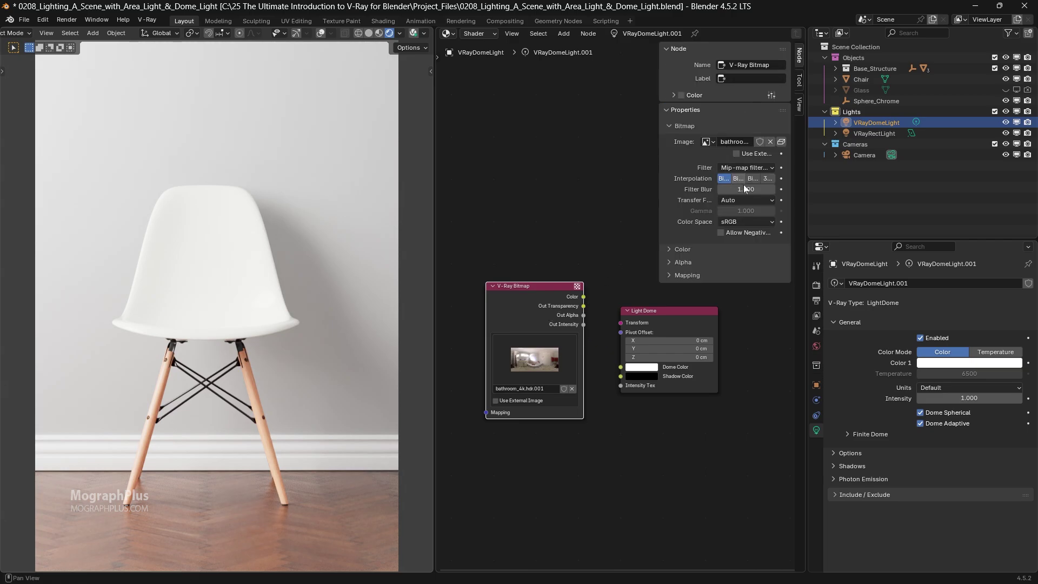
left_click(751, 200)
left_click(741, 213)
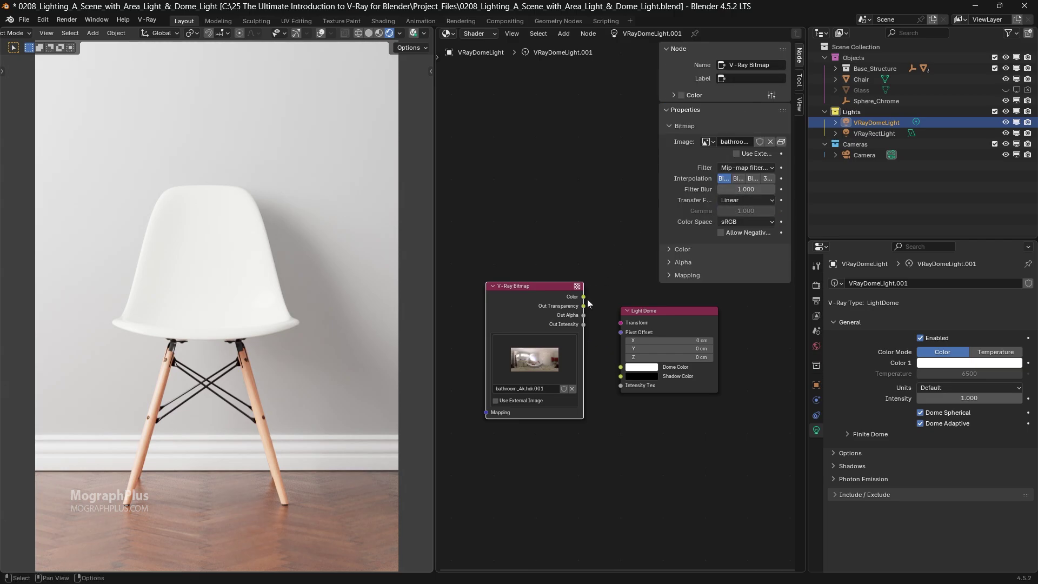
left_click_drag(584, 297, 621, 367)
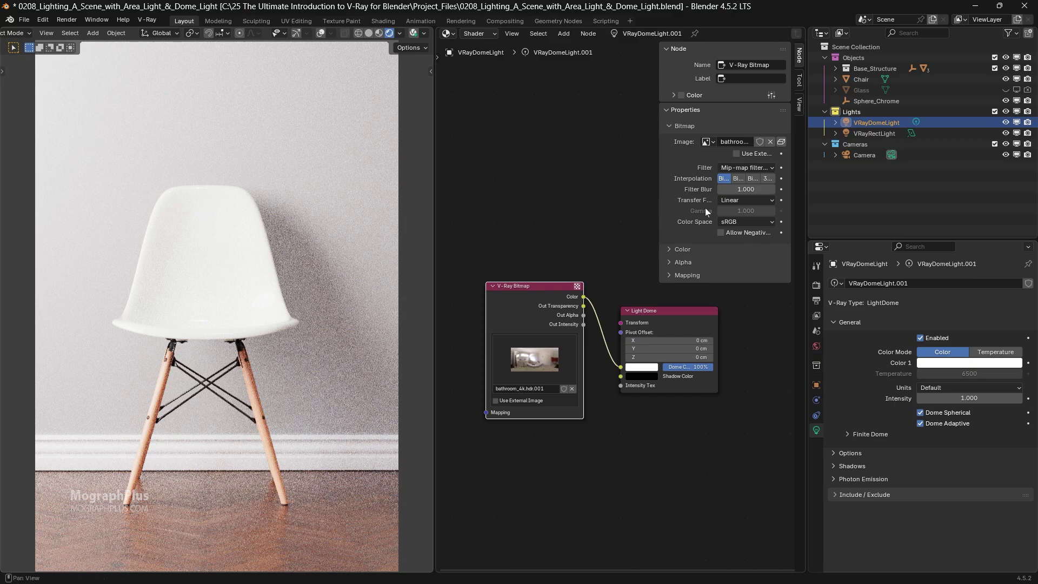
- Set the VRayDomeLight's Intensity to 0.5 in its light properties
left_click(836, 69)
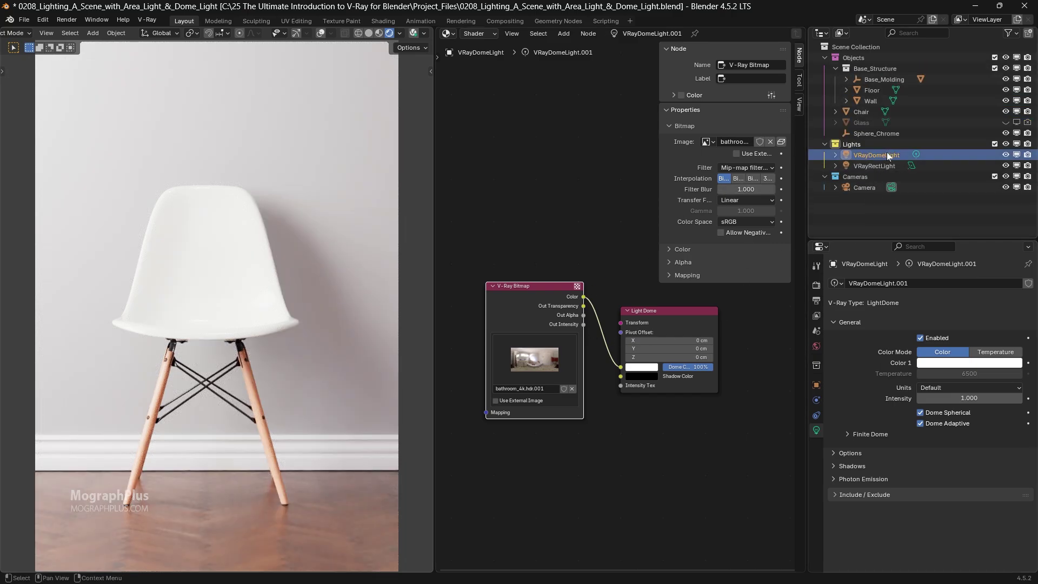
left_click(989, 398)
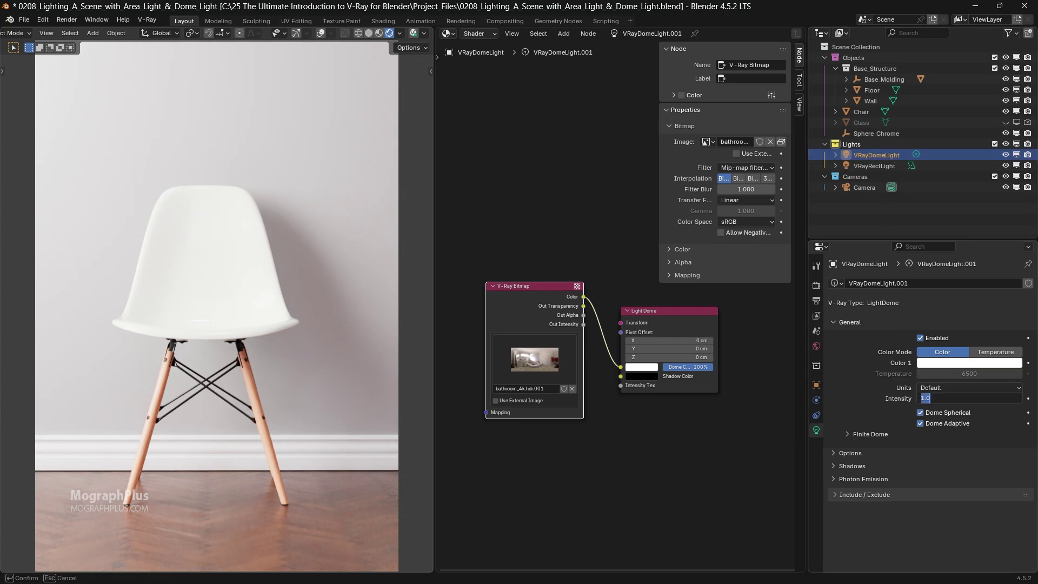
type("0.5")
key("Return")
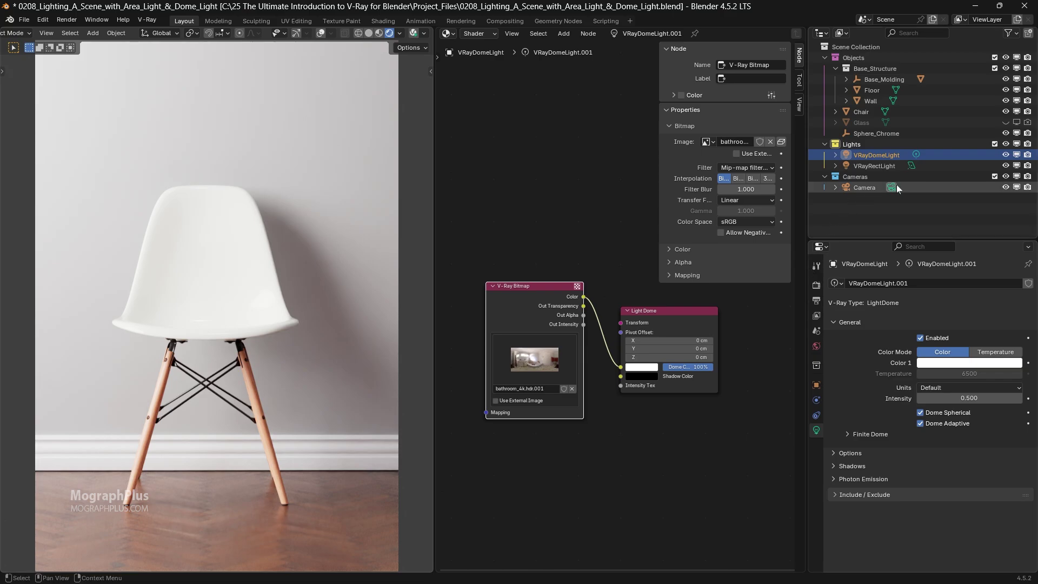
- Select the camera and enable its Physical Camera settings
left_click(862, 188)
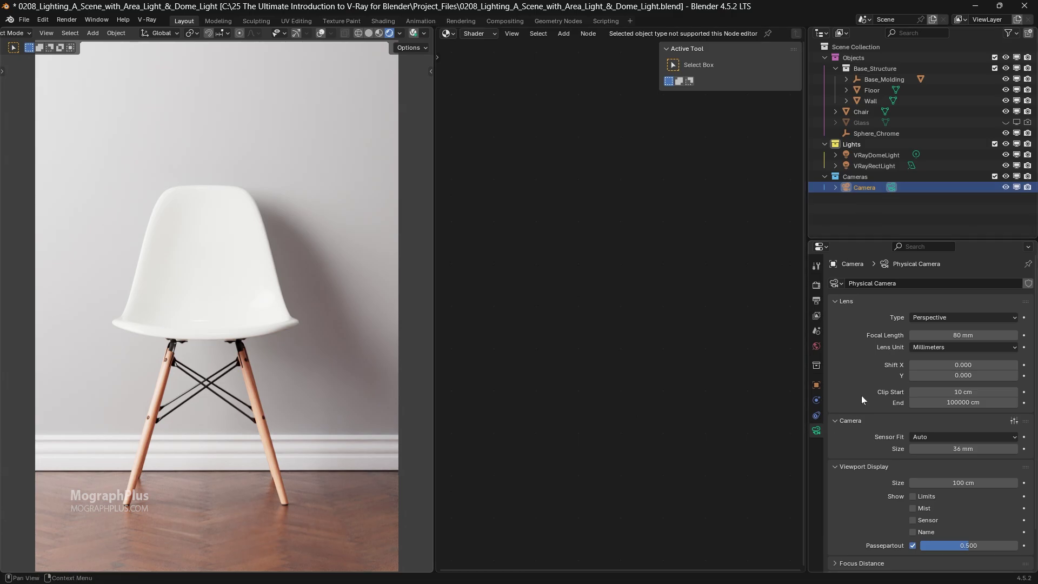
scroll(862, 398, "down", 2)
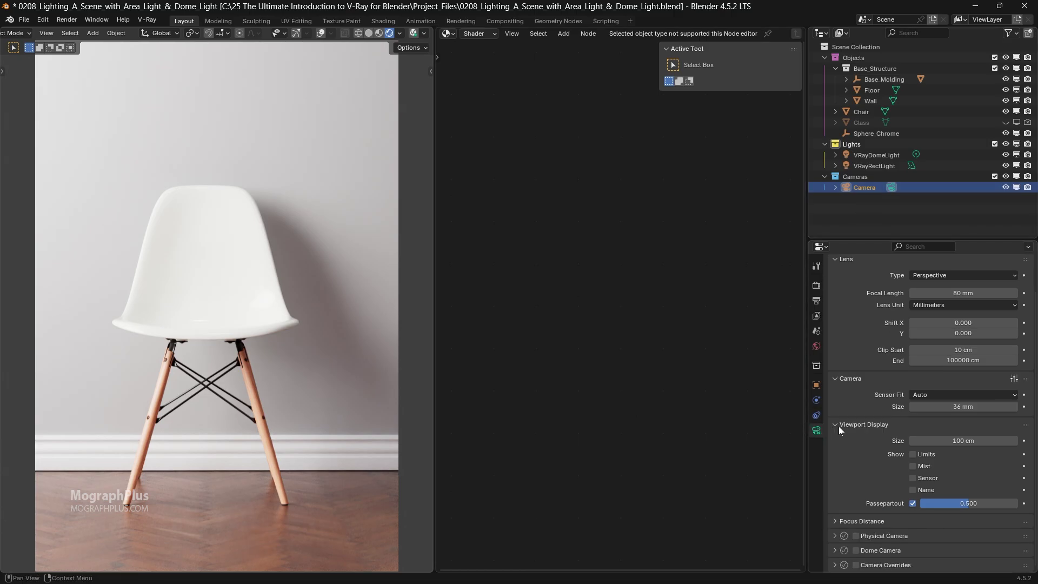
left_click(835, 536)
scroll(856, 444, "down", 6)
left_click(851, 406)
left_click(856, 535)
left_click(875, 536)
scroll(868, 407, "down", 4)
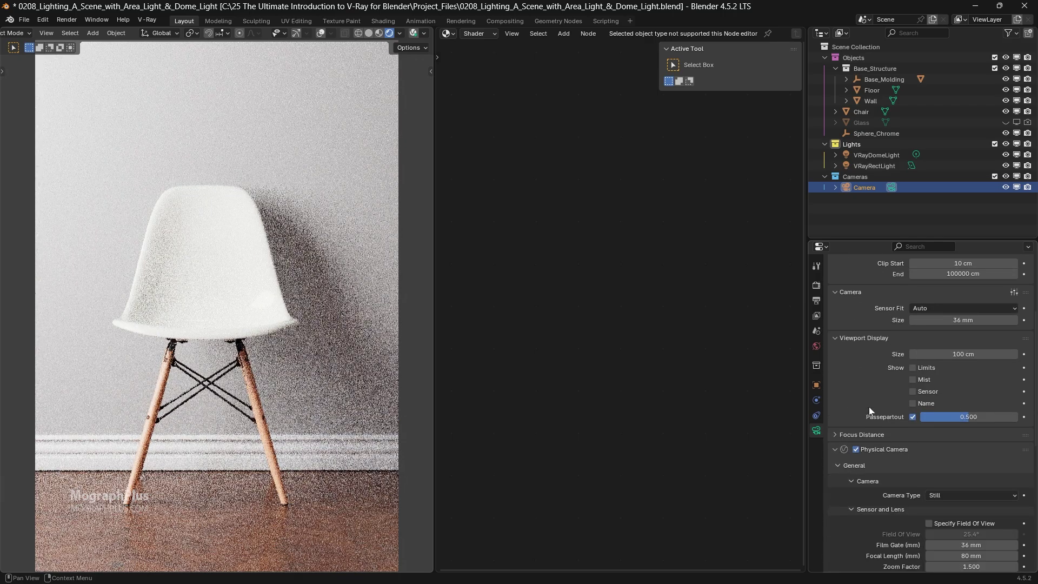
scroll(868, 407, "down", 10)
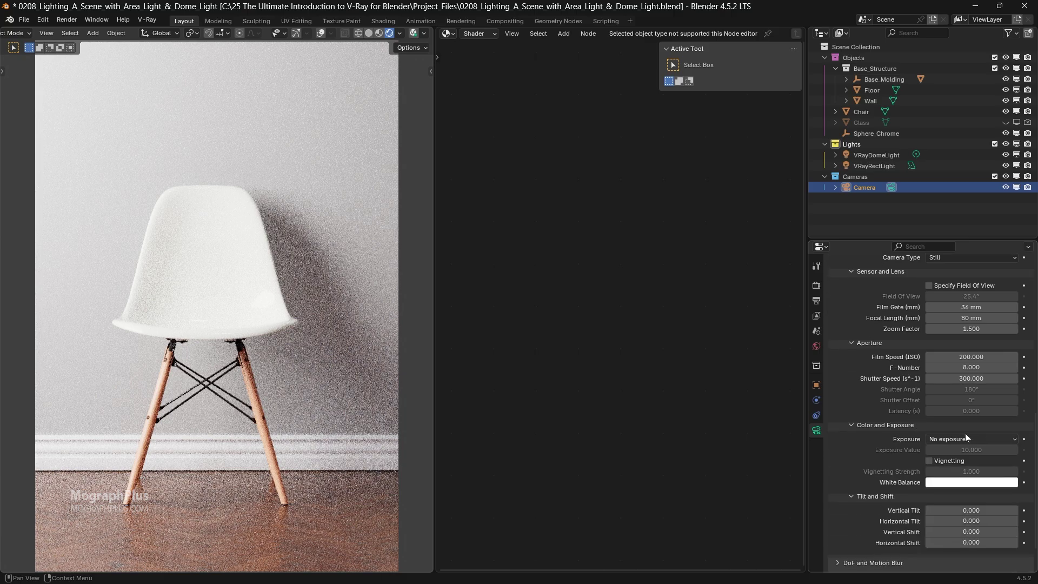
- Switch the exposure mode to Exposure Value and set it to 12
left_click(965, 438)
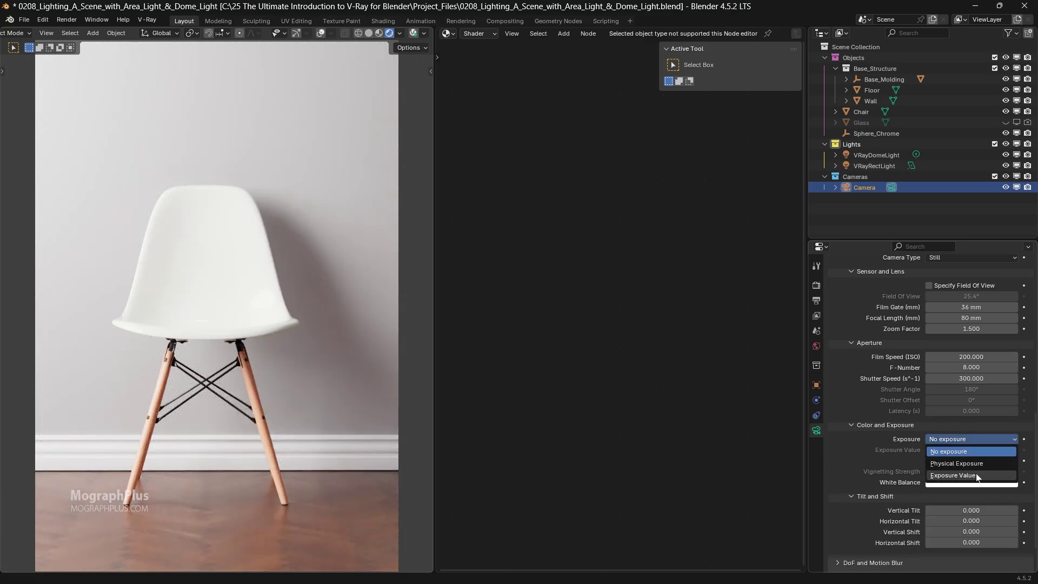
left_click(975, 475)
left_click(957, 450)
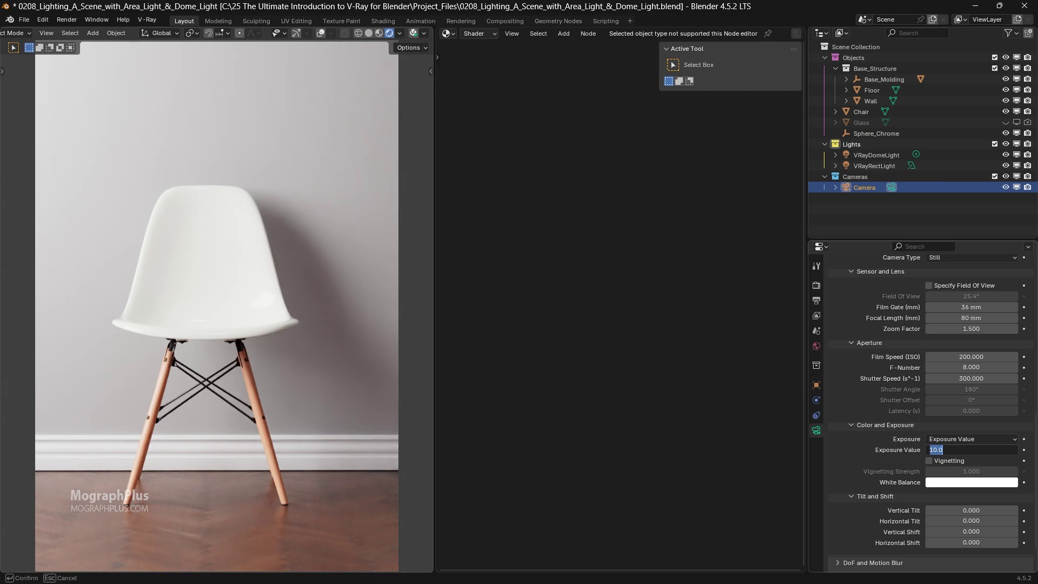
type("12")
key("Return")
- Try exposure values 8, 15, 13 and 9, then settle back on 12
double_click(971, 449)
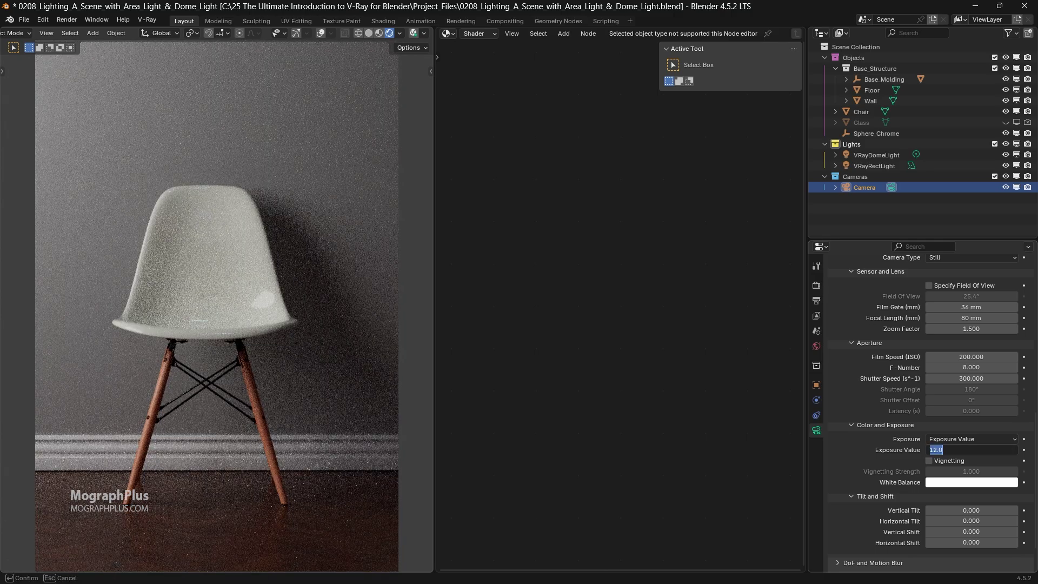
type("8")
key("Return")
double_click(971, 449)
type("15")
key("Return")
double_click(957, 450)
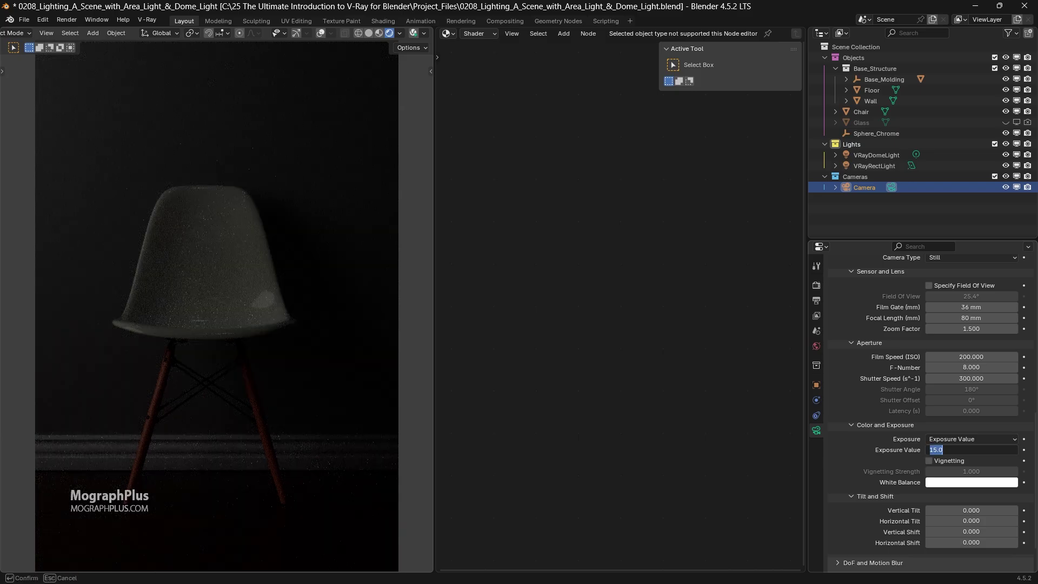
type("13")
key("Return")
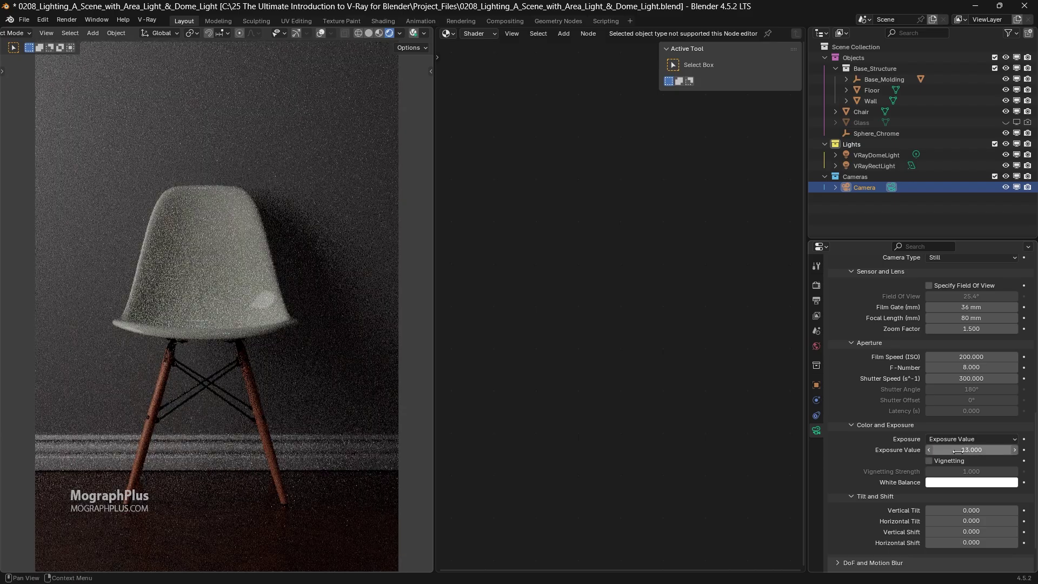
double_click(957, 450)
type("9")
key("Return")
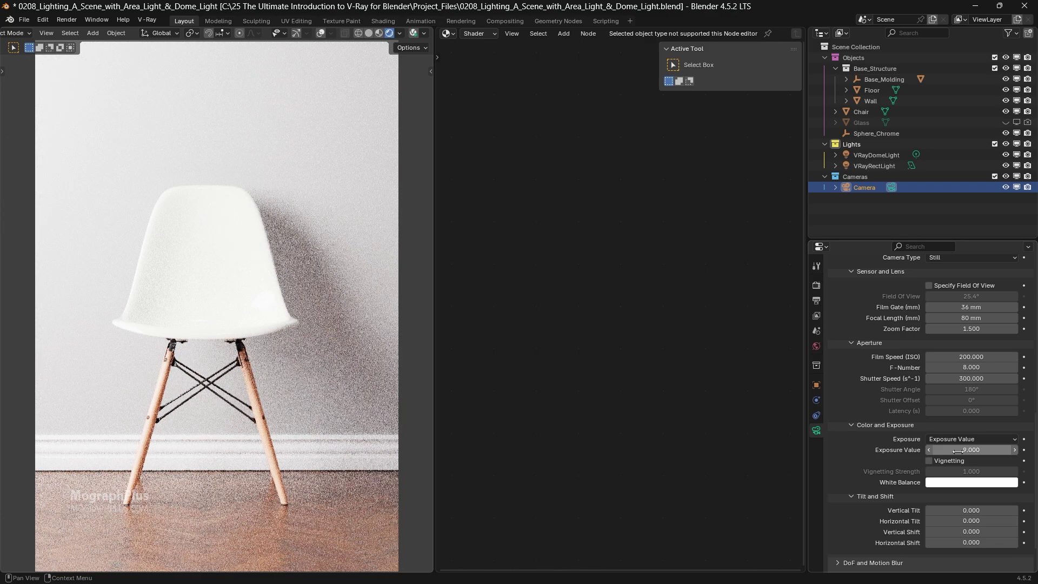
double_click(958, 450)
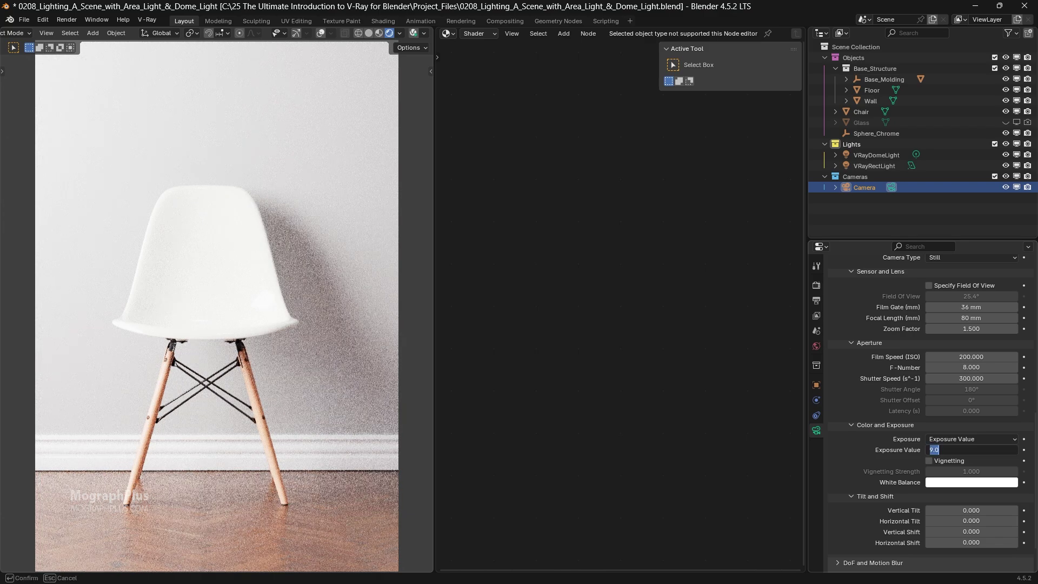
type("12")
key("Return")
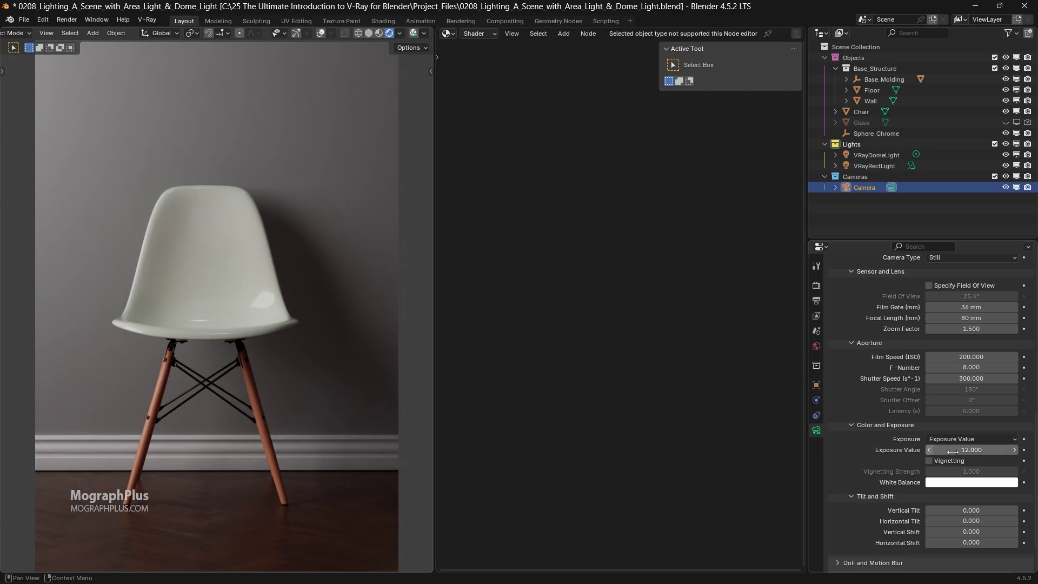
- Change the exposure value to 10, hide the Wall object, and select VRayDomeLight
left_click(971, 450)
type("10")
key("Return")
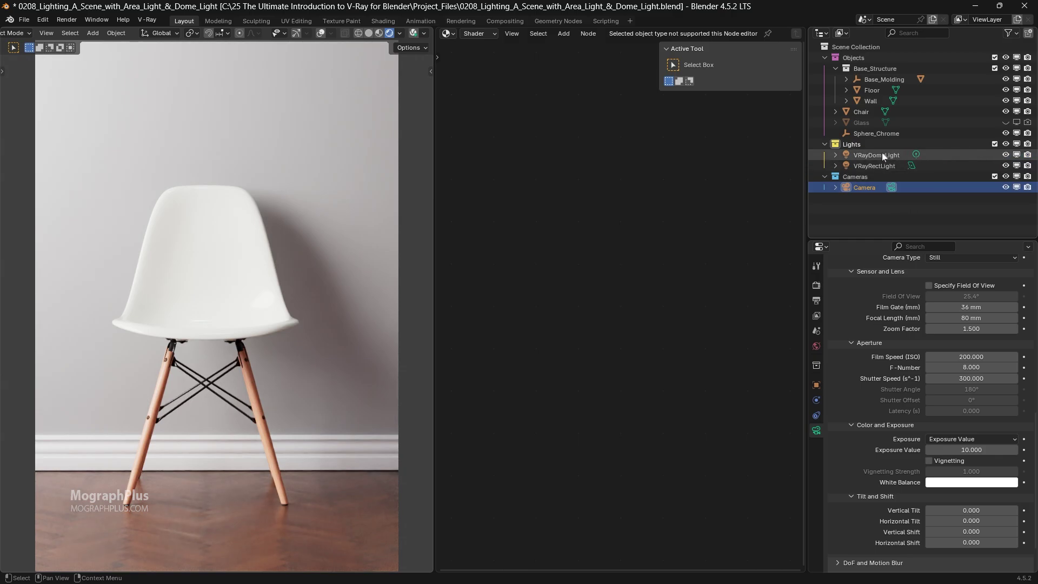
left_click(1007, 100)
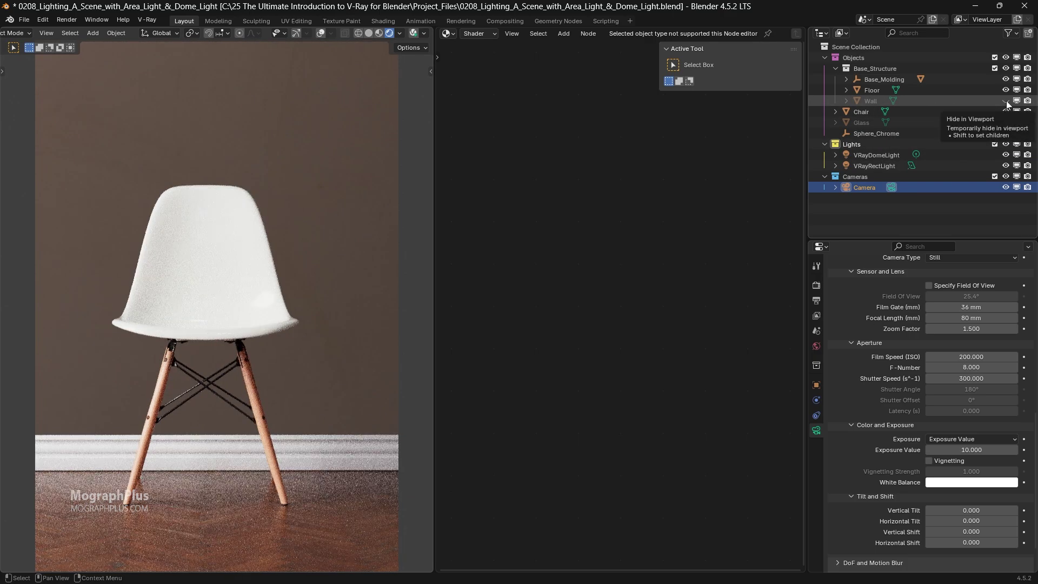
left_click(877, 156)
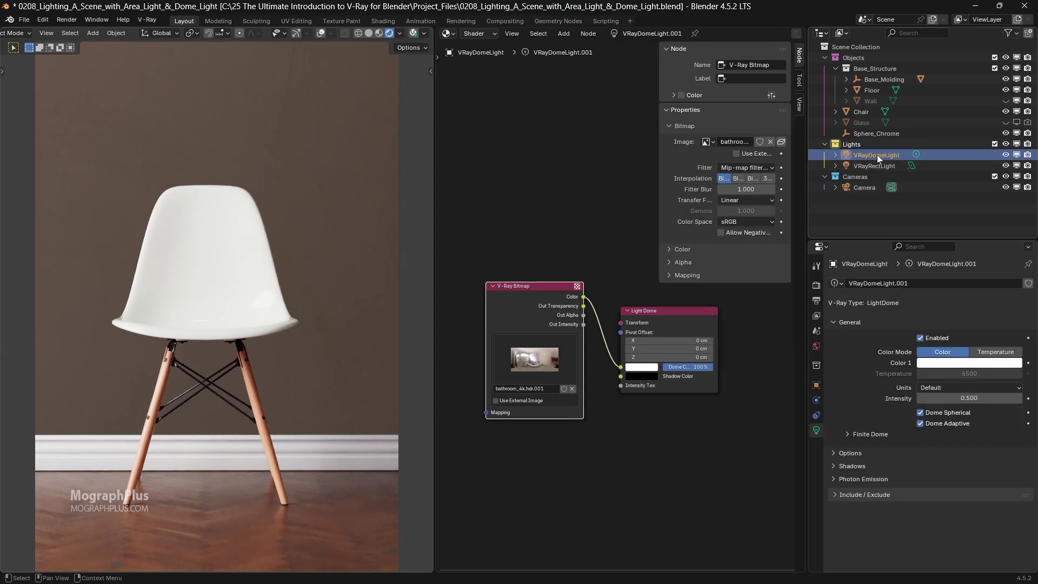
- Try dome light Z rotations of 50°, 75° and 120° in Object properties
left_click(816, 387)
left_click(941, 374)
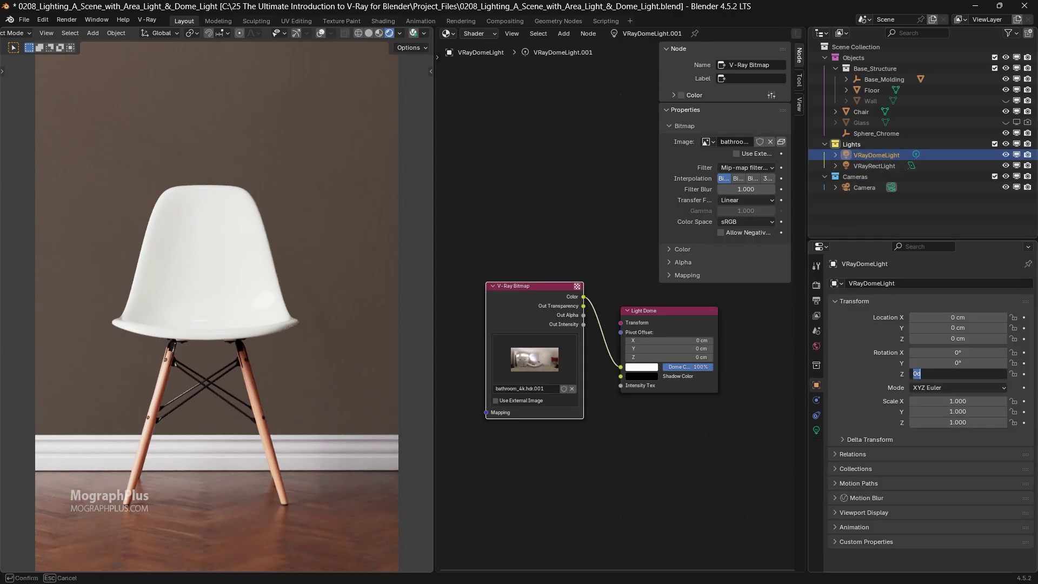
type("50")
key("Return")
left_click(941, 374)
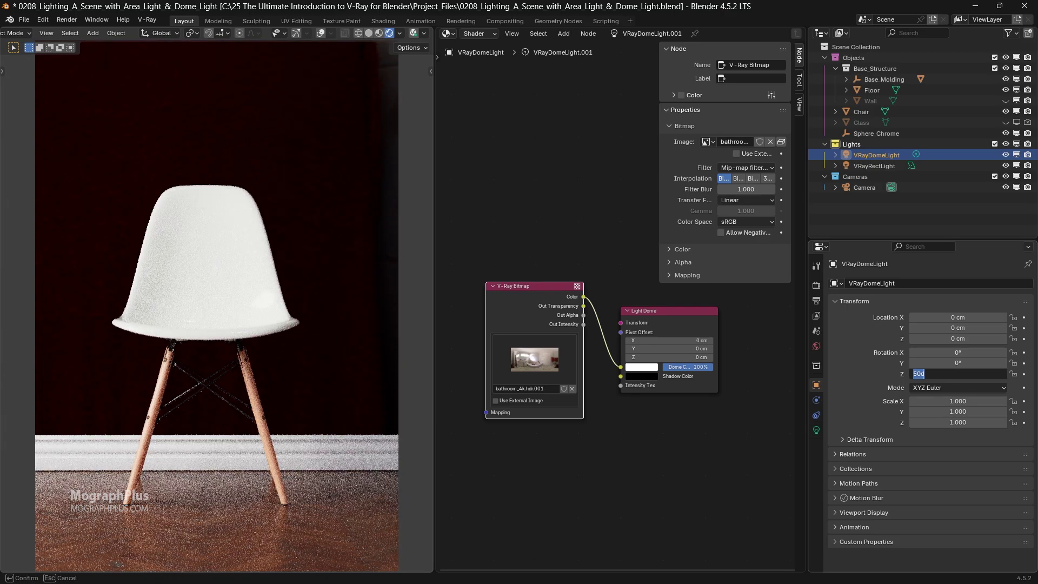
type("75")
key("Return")
left_click(941, 375)
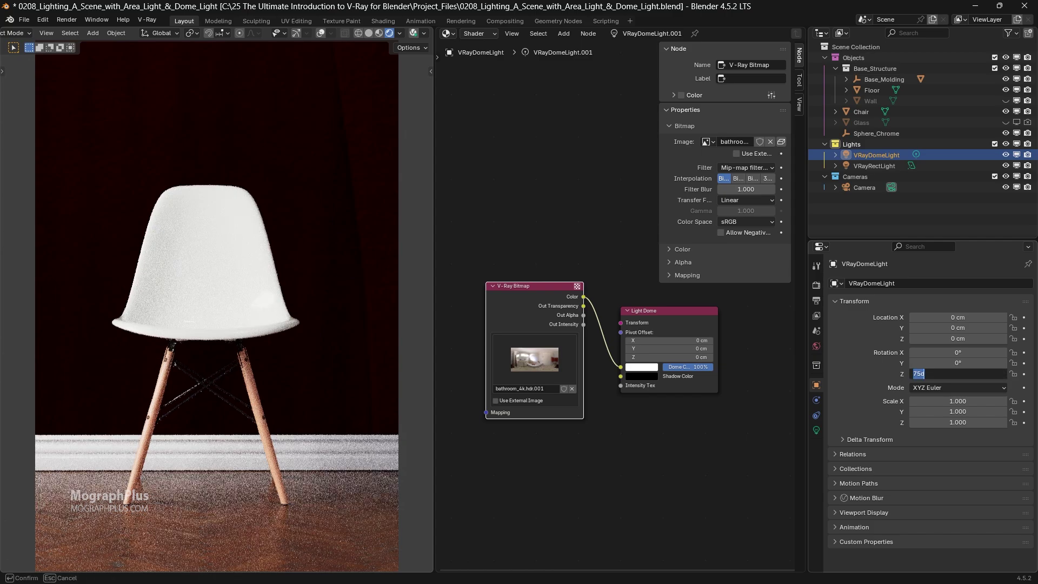
type("120")
key("Return")
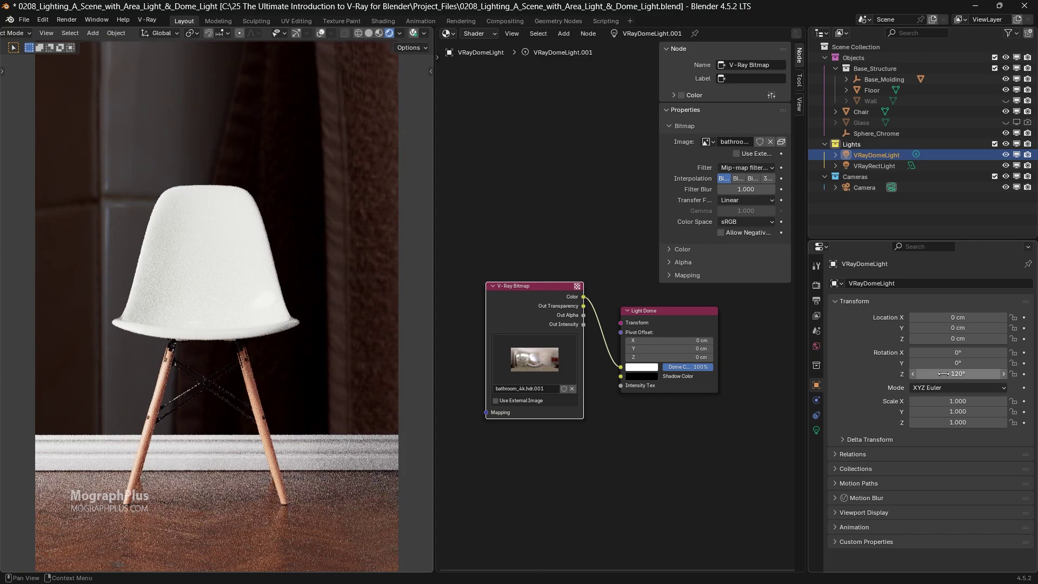
- Try a 150° Z rotation on the dome light, then reset it to 0°
left_click(944, 374)
type("150")
key("Return")
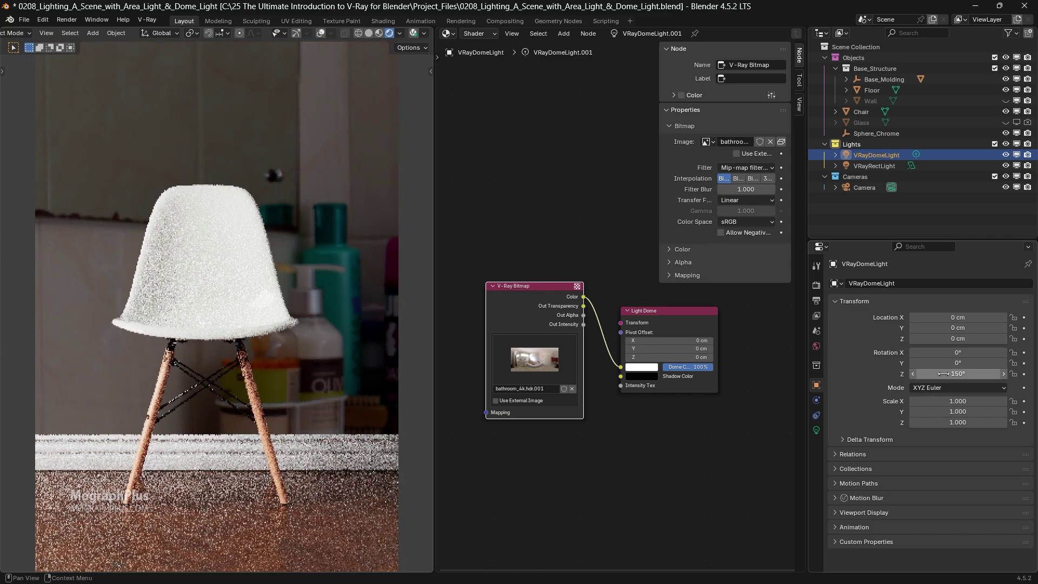
left_click(943, 374)
type("0")
key("Return")
- Unhide the Wall and test dome light Z rotations of 100° and 200°
left_click(1005, 101)
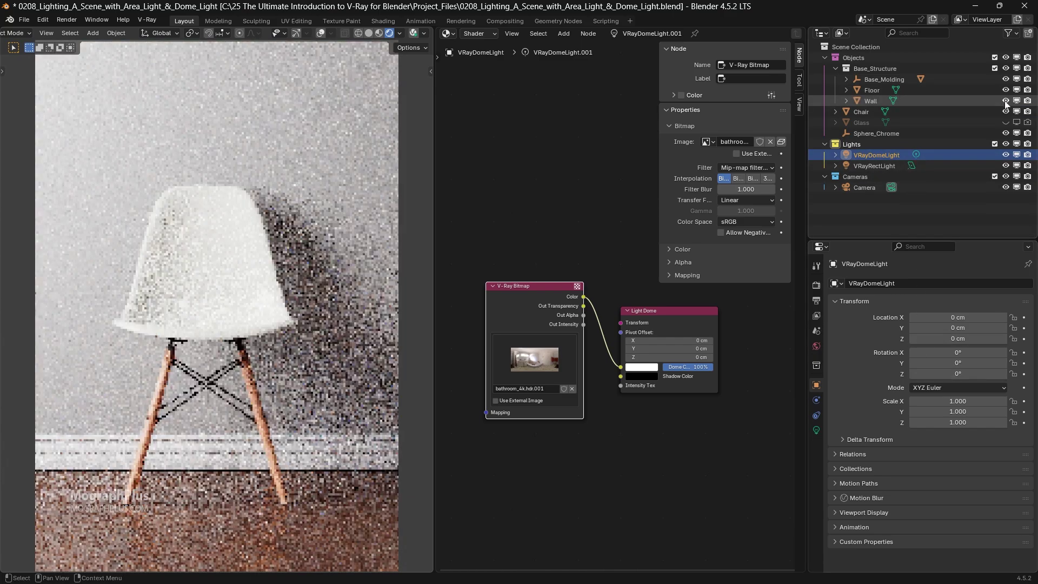
left_click(941, 373)
type("100")
key("Return")
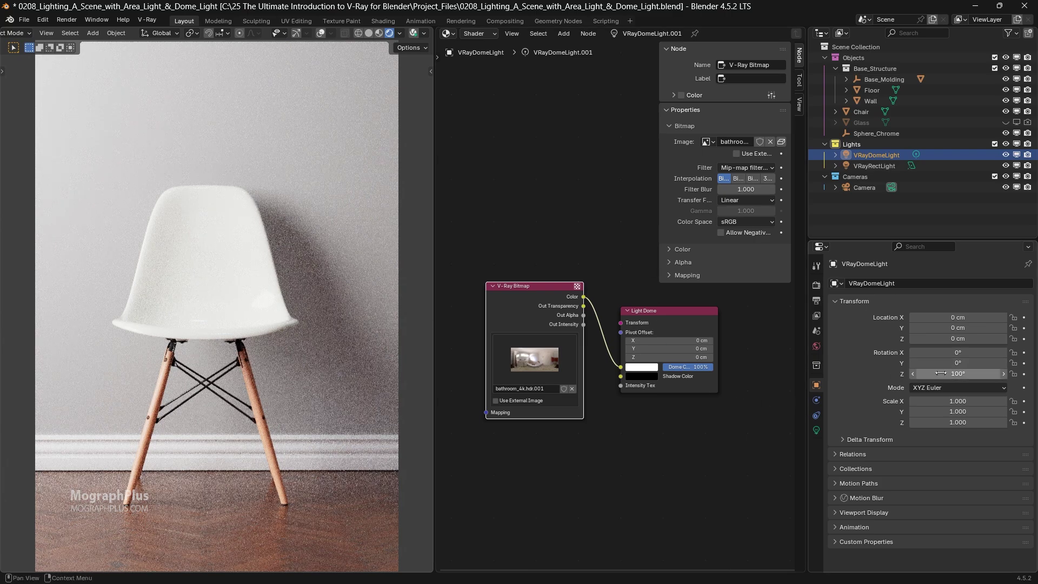
left_click(941, 373)
type("50")
key("BackSpace")
key("BackSpace")
type("200")
key("Return")
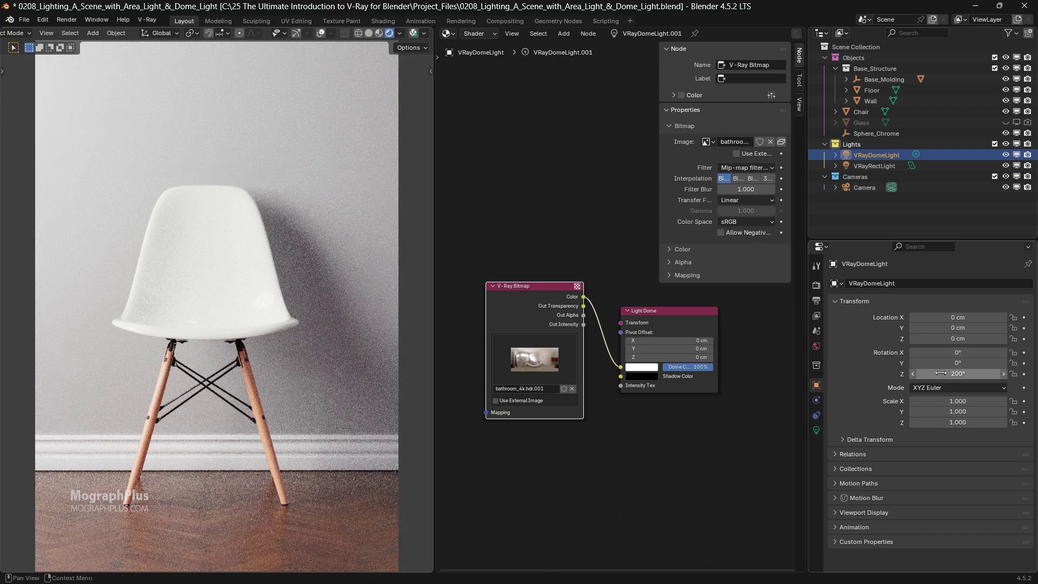
- Settle the dome light's Z rotation at 27°, then briefly hide and reshow it
left_click(941, 374)
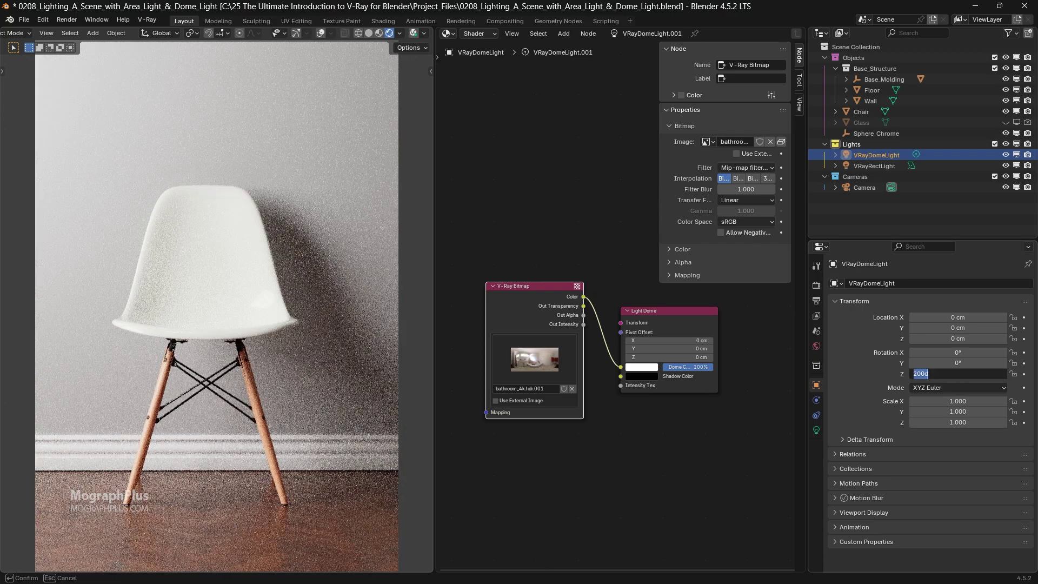
type("27")
key("Return")
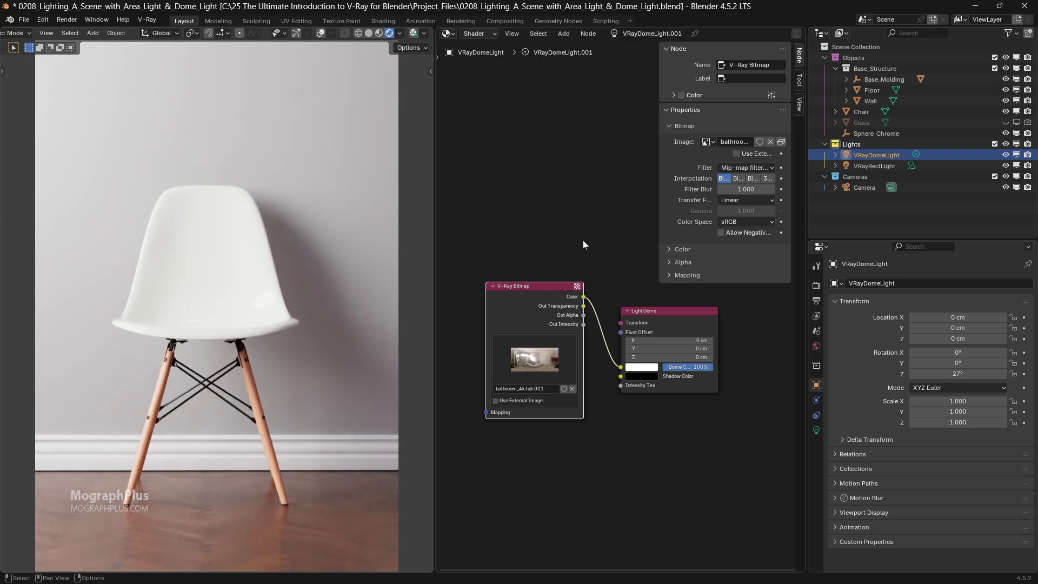
left_click(1005, 155)
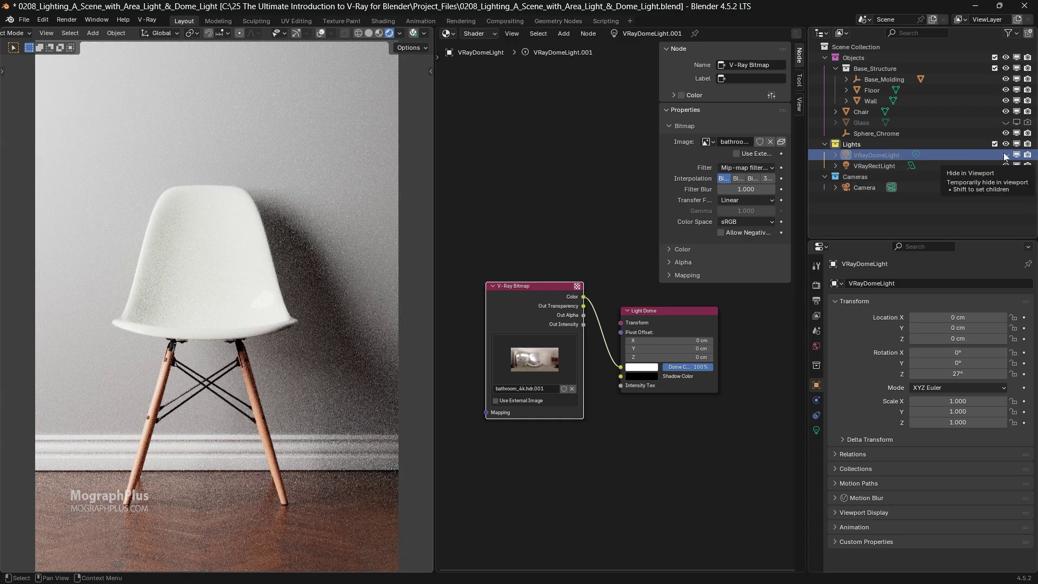
left_click(1005, 156)
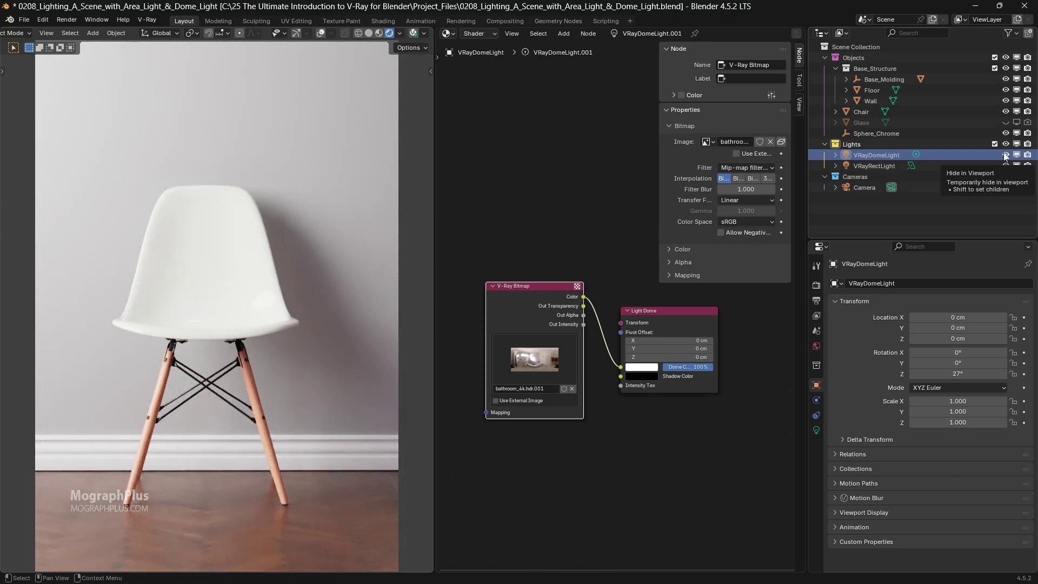
- Check viewport denoiser types, show the V-Ray Progressive sampler settings, and switch to solid shading
left_click(424, 33)
left_click(443, 87)
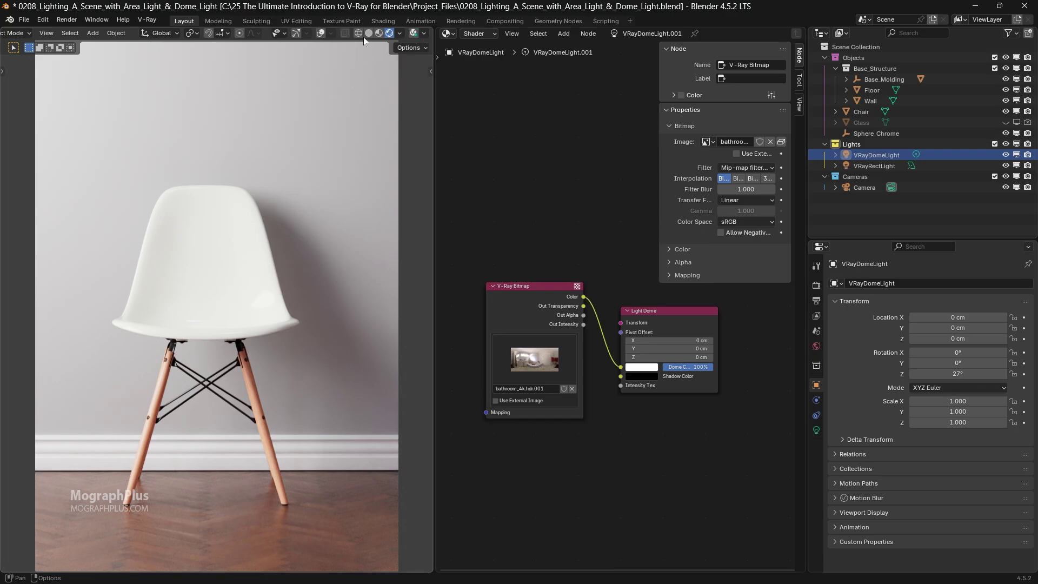
left_click(816, 285)
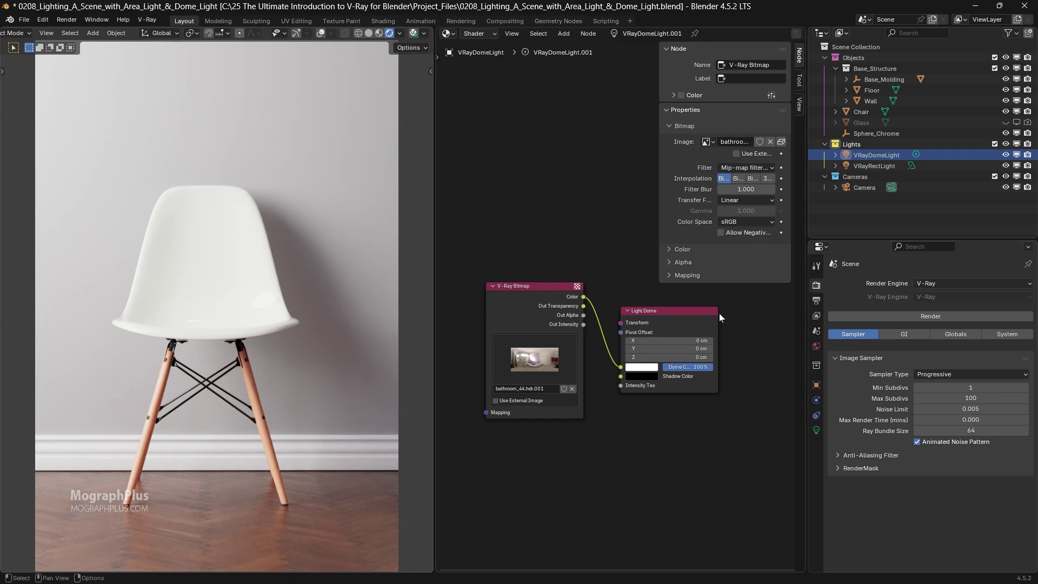
left_click(369, 33)
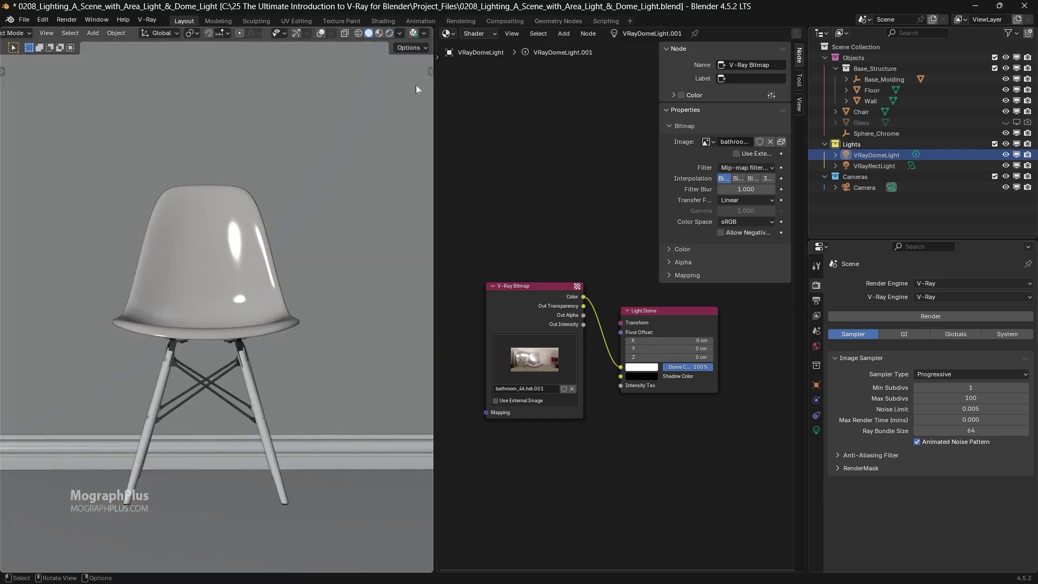
- Test Noise Limit values of 0.02 and 0.005, then set it to 0.010
double_click(970, 410)
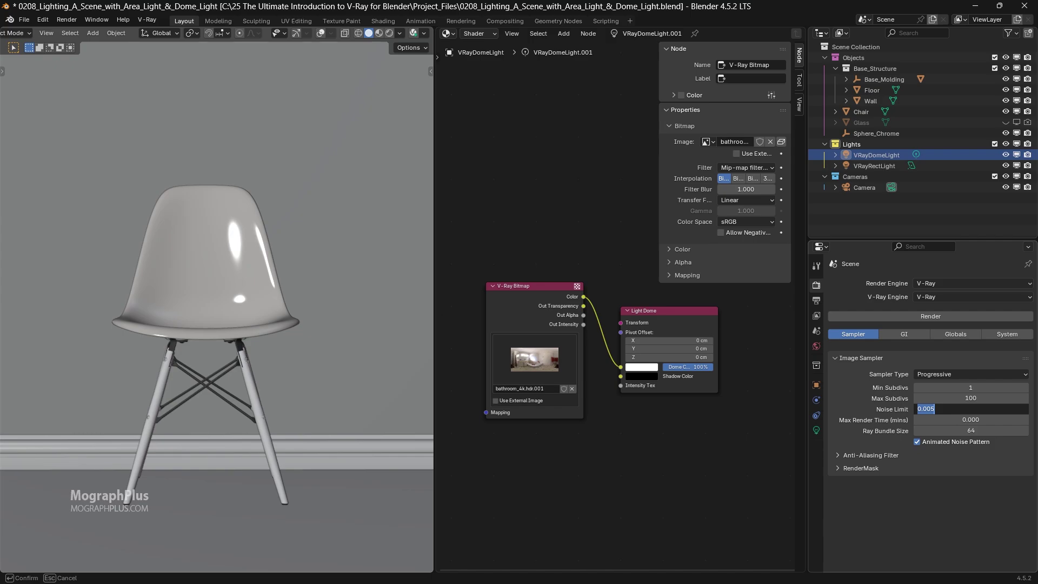
key("Return")
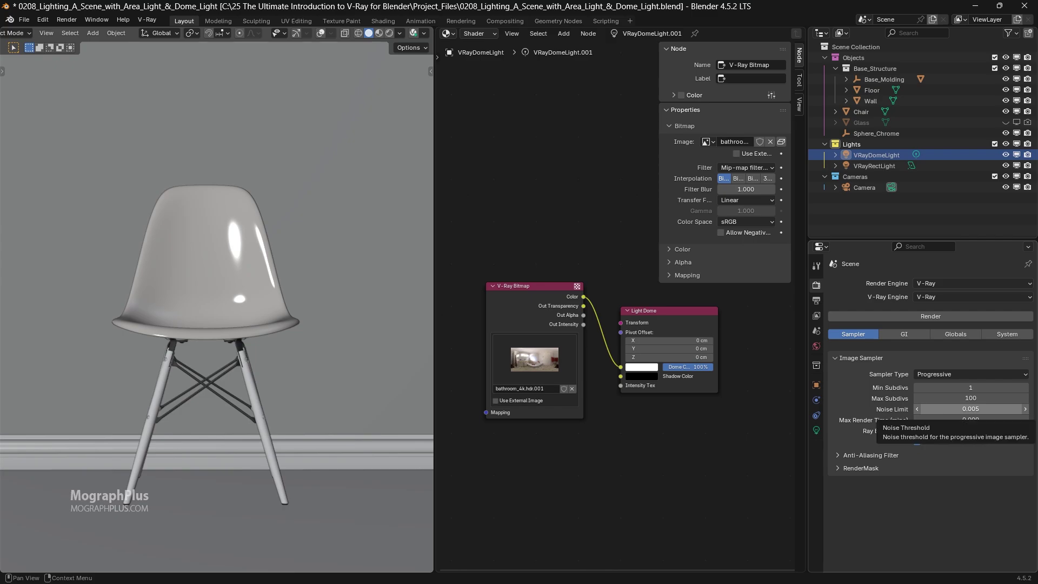
left_click(971, 408)
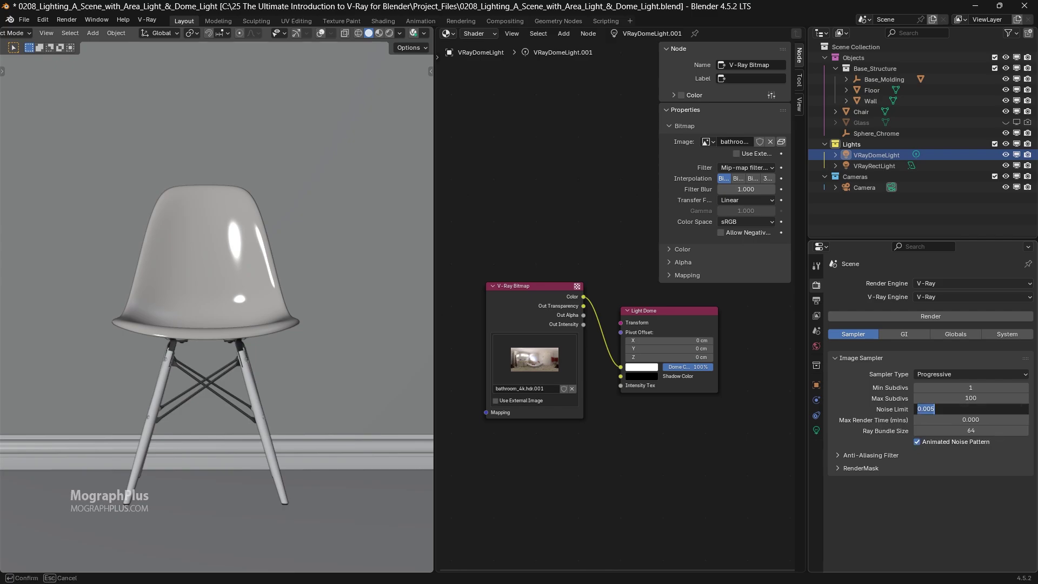
key("BackSpace")
type("0.02")
key("Return")
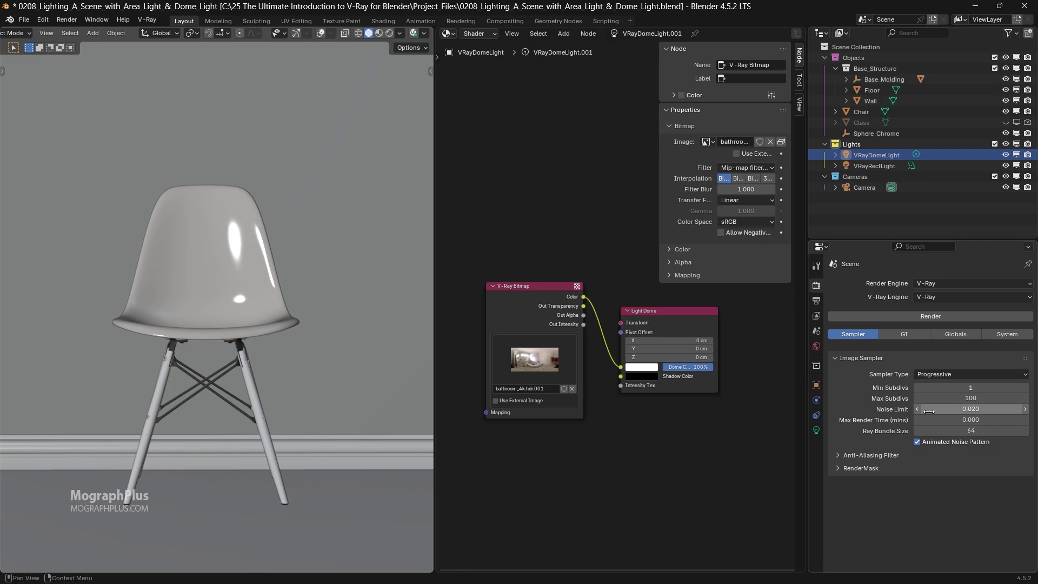
left_click(929, 411)
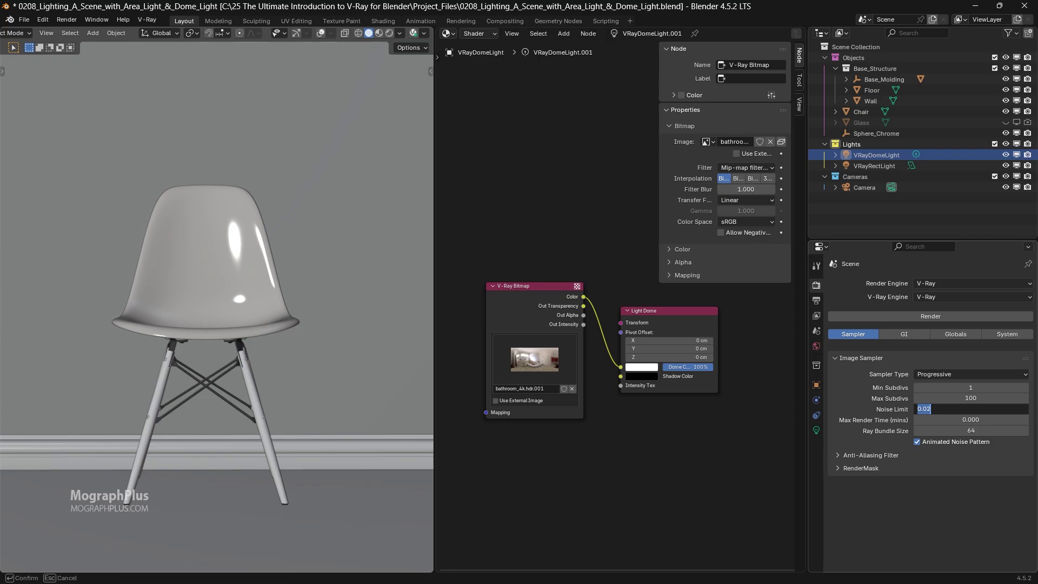
type("0.005")
key("Return")
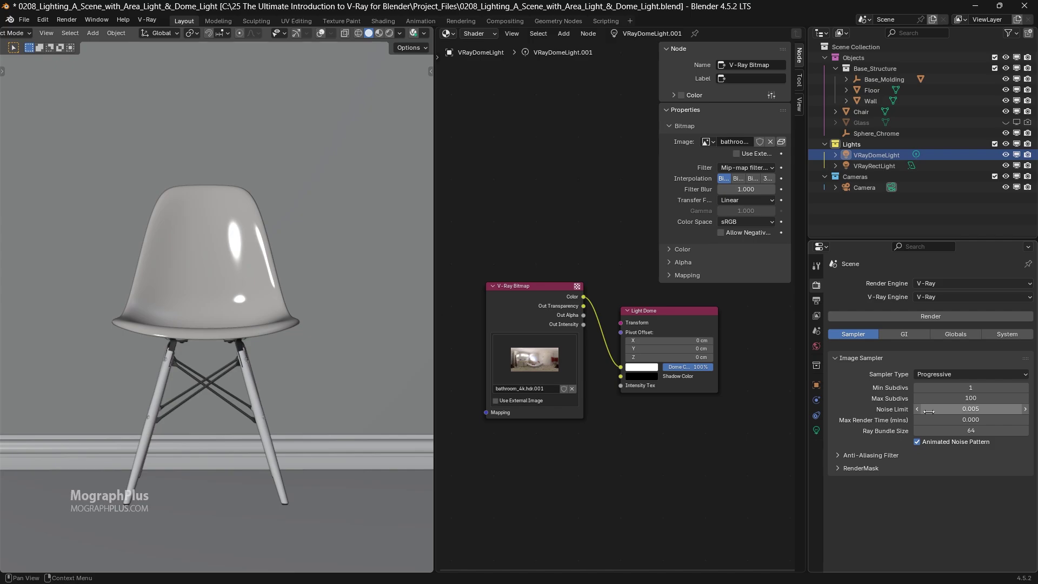
left_click(929, 412)
type(".01")
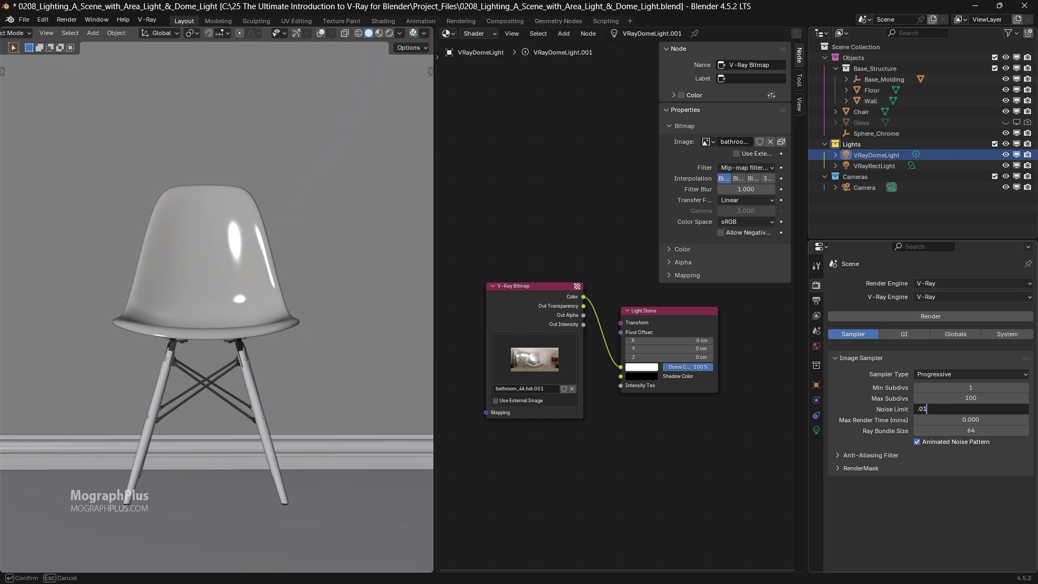
key("Return")
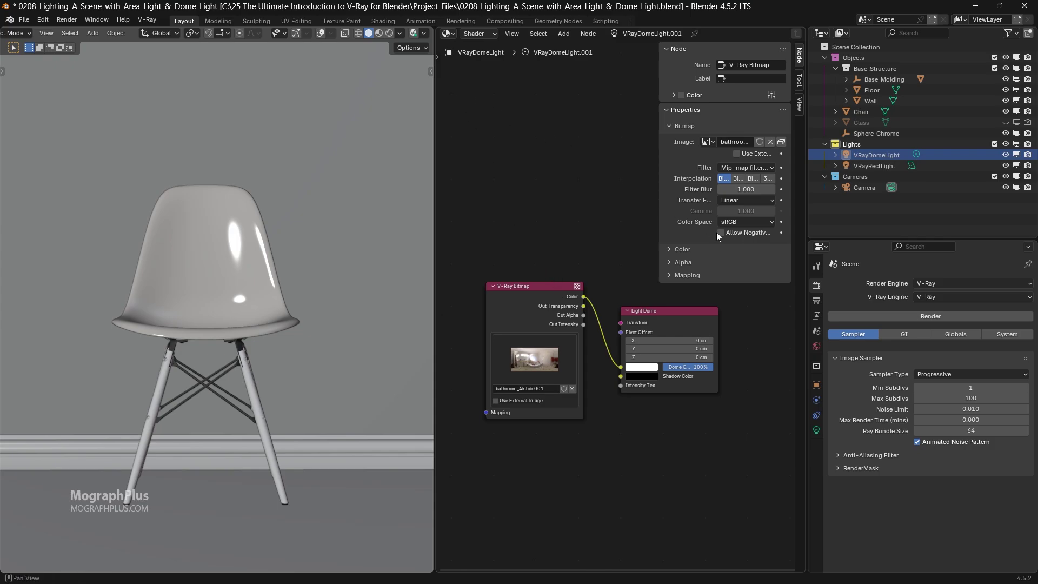
- Enable the Denoiser channel and keep Intel Open Image Denoise on the World tree's VRay Denoiser
left_click(816, 315)
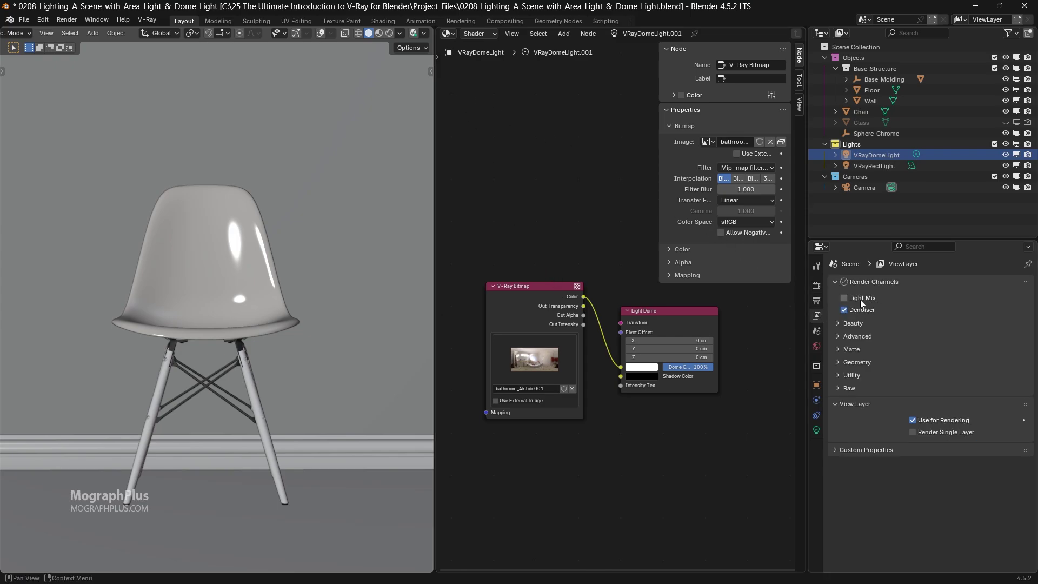
left_click(845, 311)
left_click(480, 35)
left_click(493, 84)
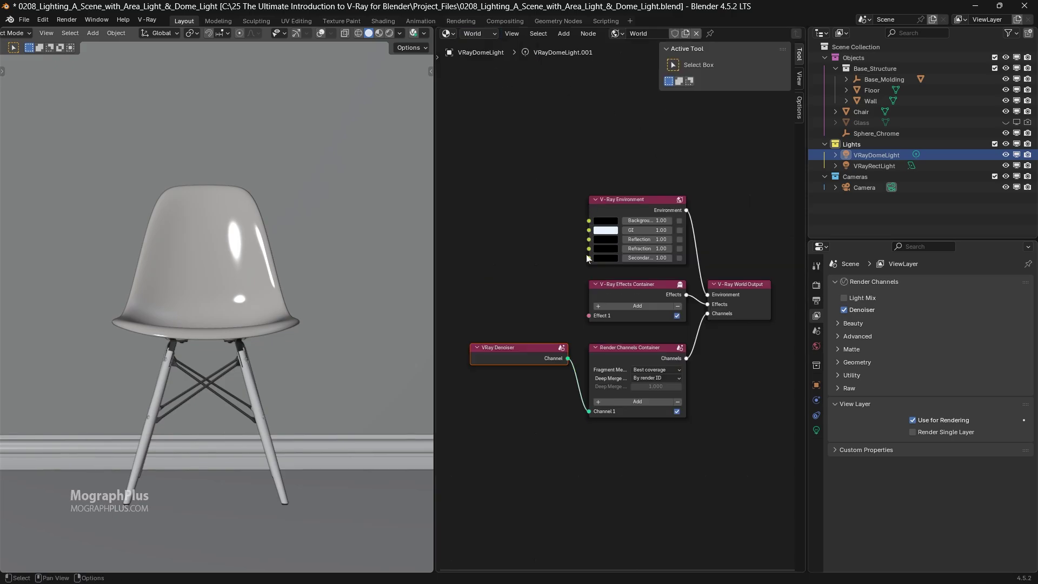
left_click(518, 351)
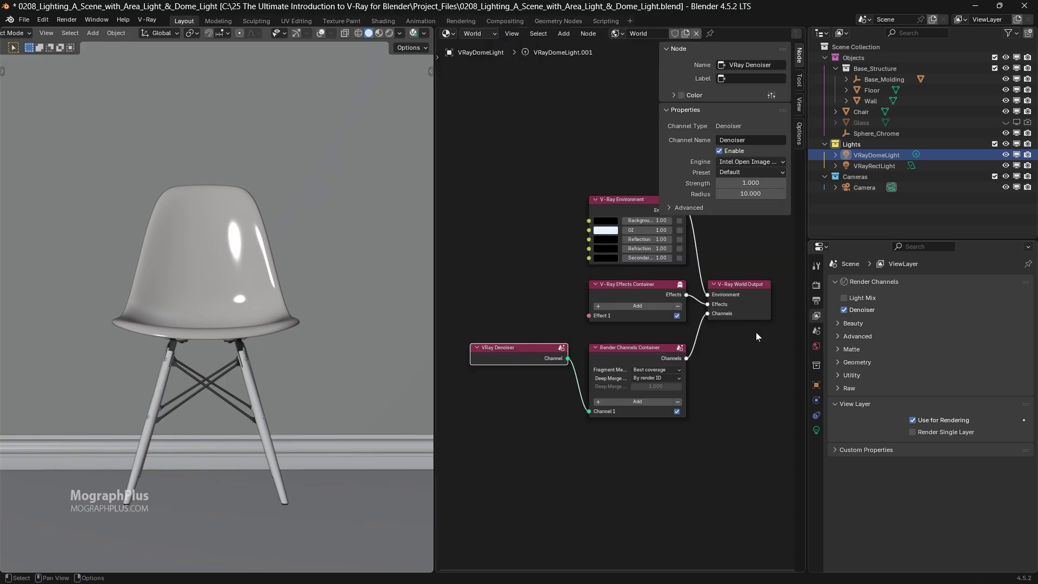
left_click(757, 163)
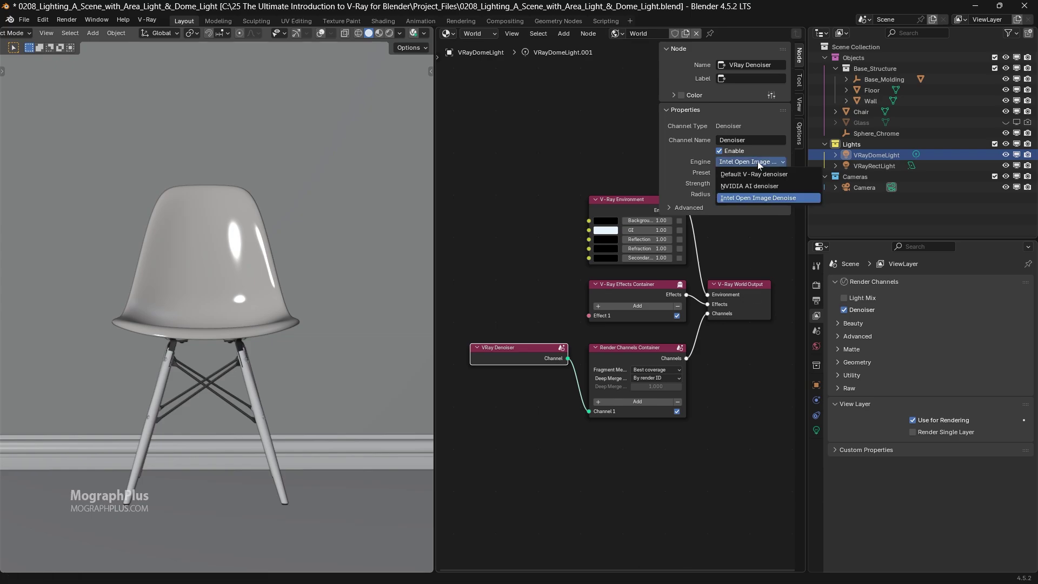
left_click(757, 161)
left_click(757, 161)
left_click(753, 197)
- Return to the dome light's shader nodes and view the 1333 × 2000 px, 100% output format
left_click(475, 36)
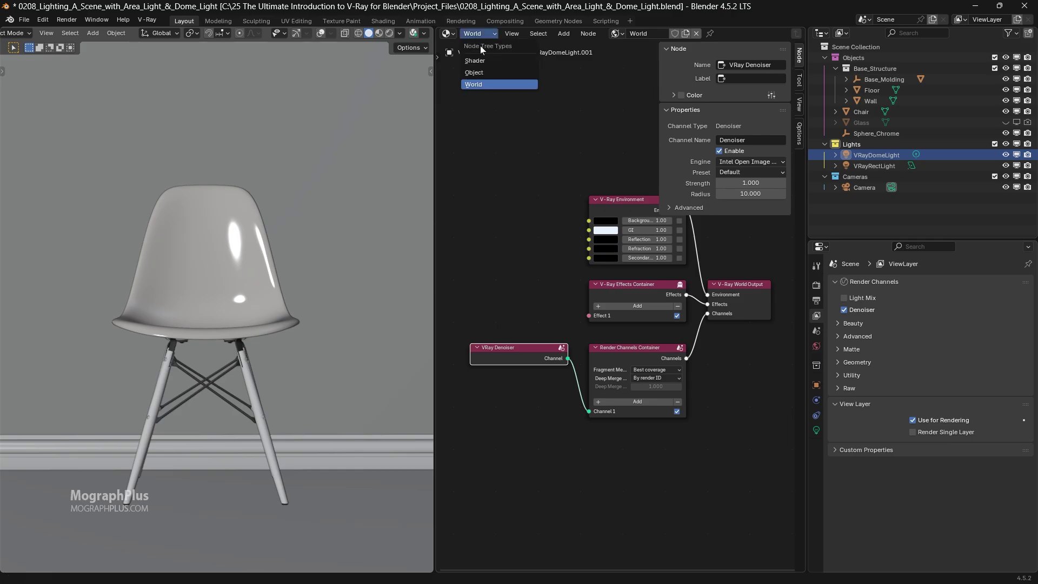
left_click(485, 60)
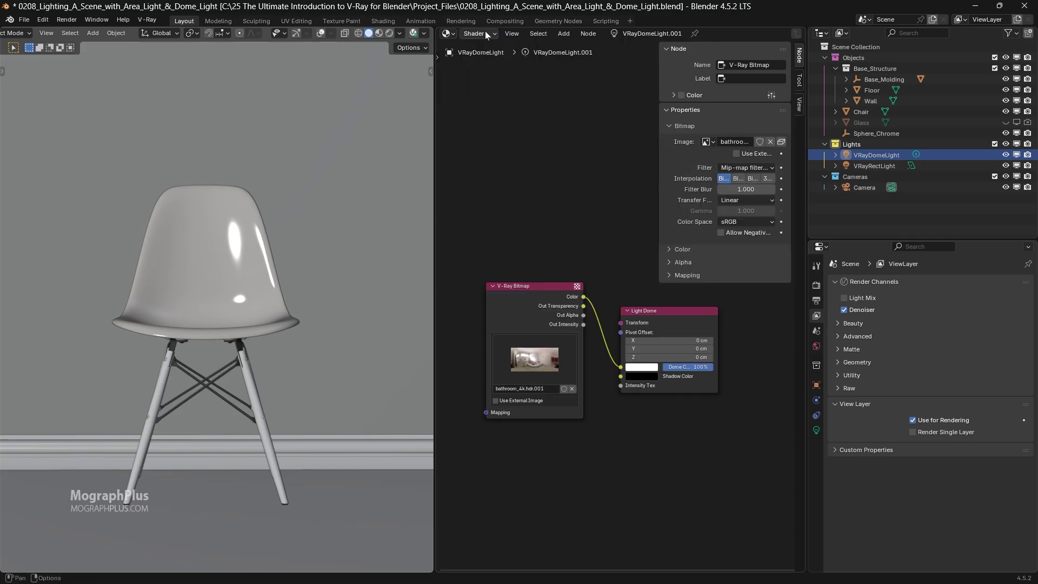
left_click(817, 284)
left_click(817, 299)
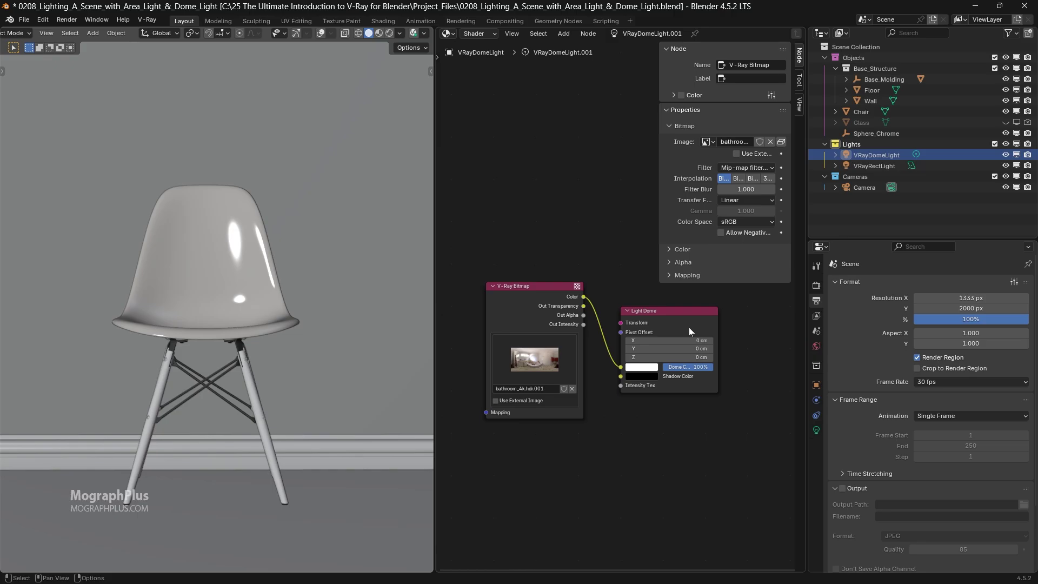
- Start a V-Ray production render of the chair scene
left_click(155, 20)
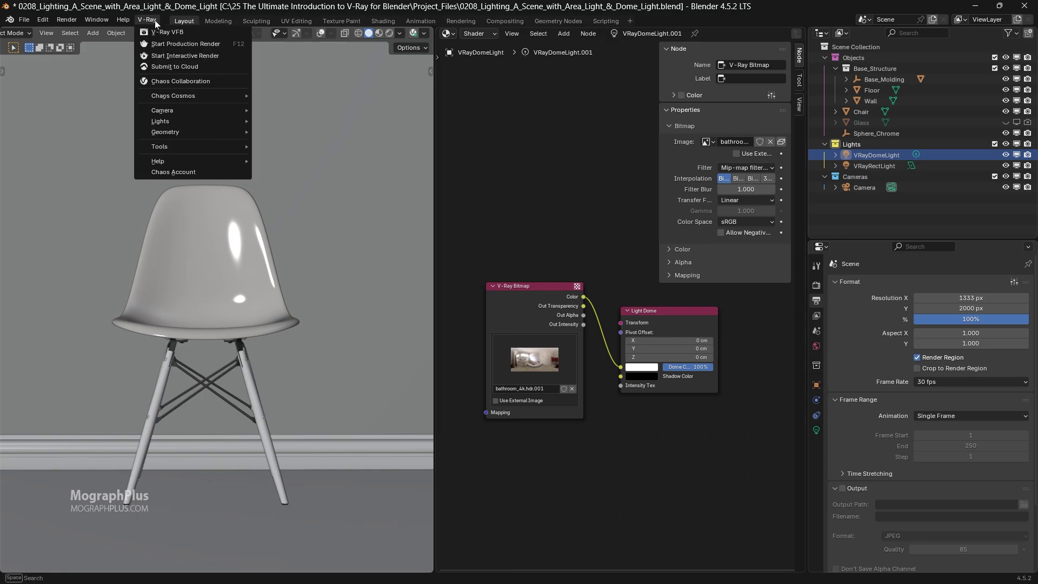
left_click(212, 44)
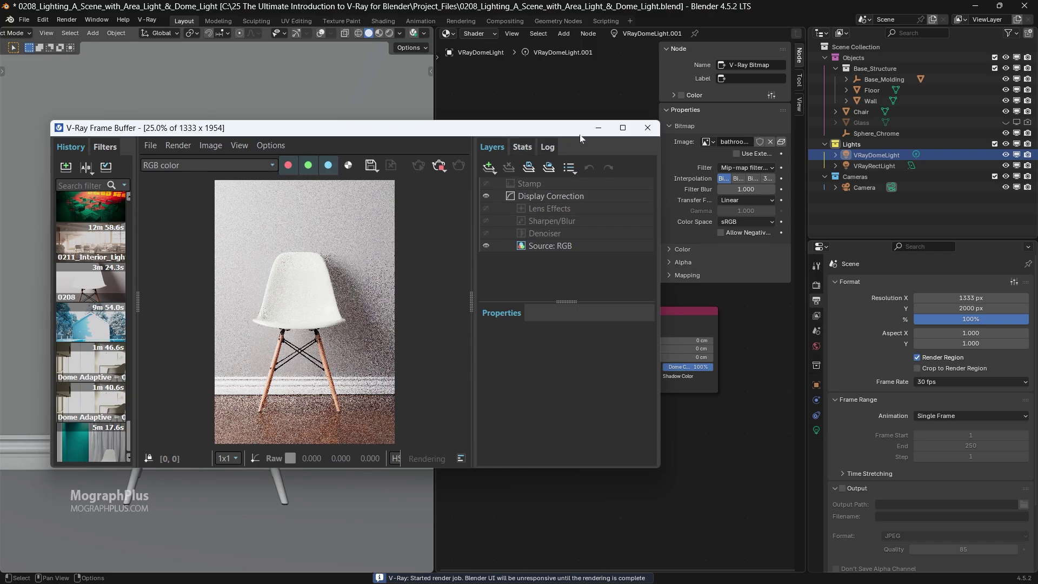
- Maximize the Frame Buffer and zoom in and out until the render finishes in 1m 57.5s
left_click(622, 128)
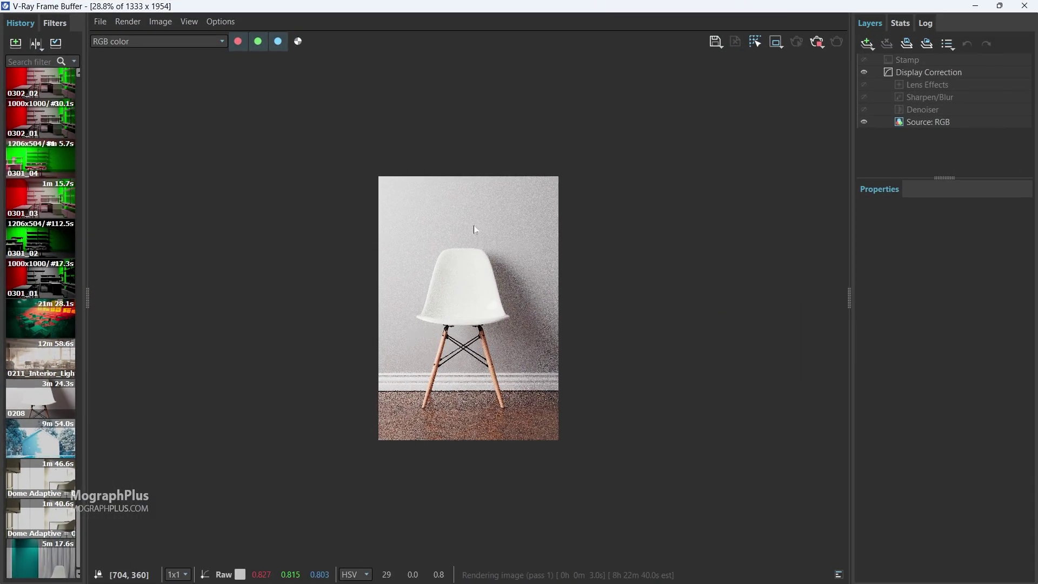
scroll(475, 230, "up", 2)
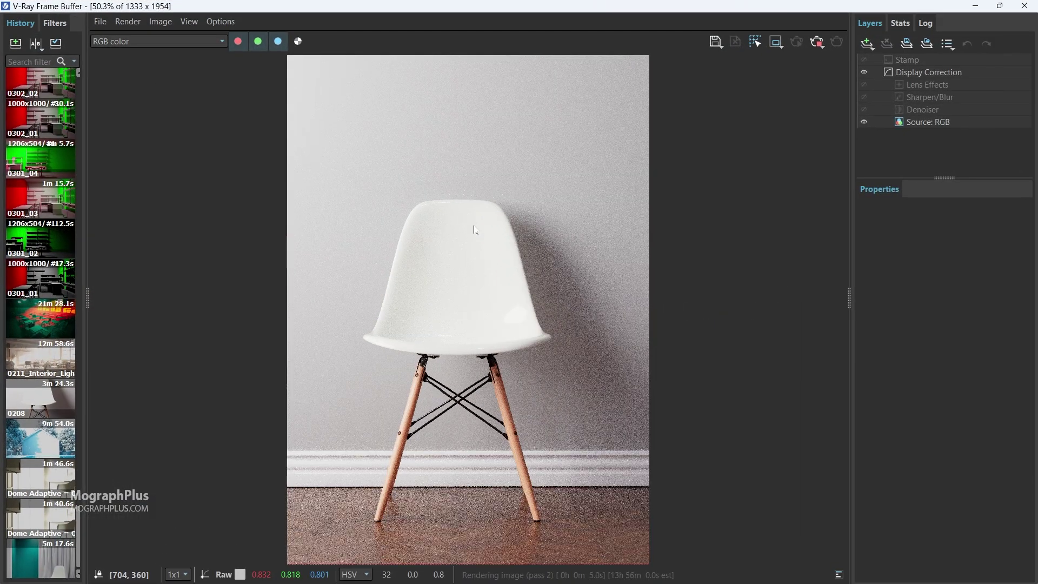
scroll(475, 230, "down", 1)
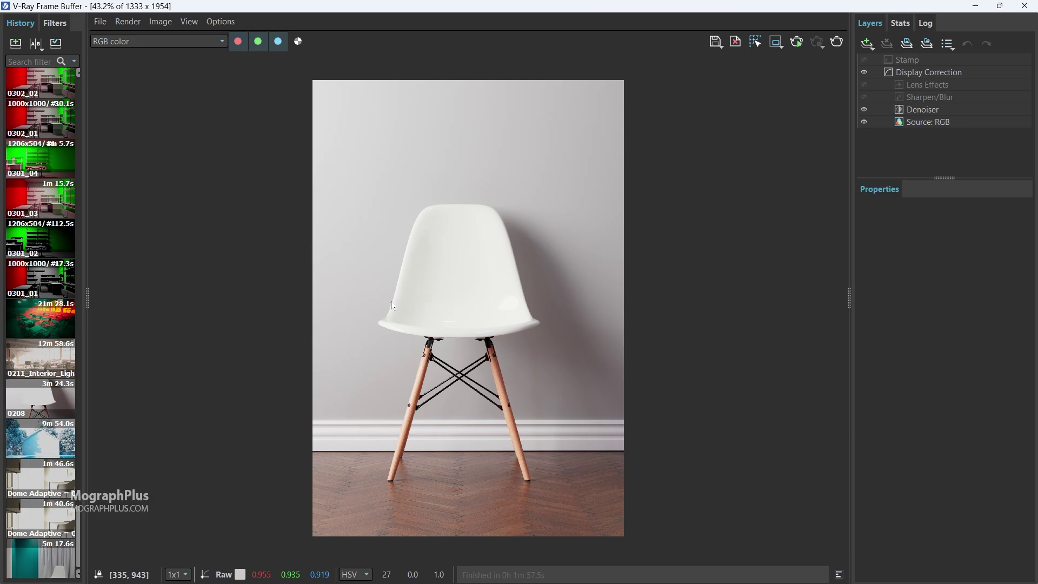
scroll(393, 305, "up", 2)
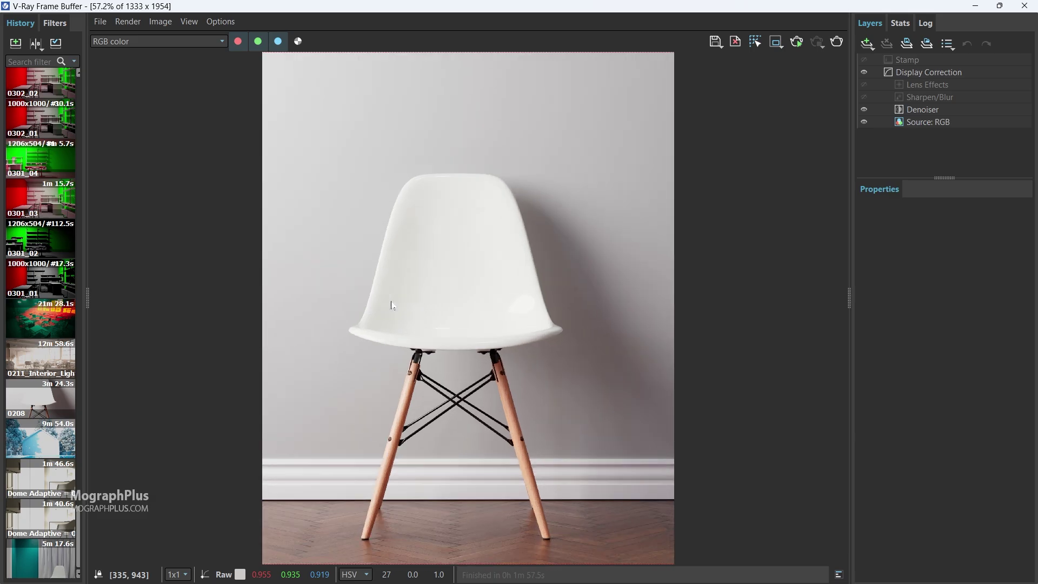
scroll(392, 306, "down", 2)
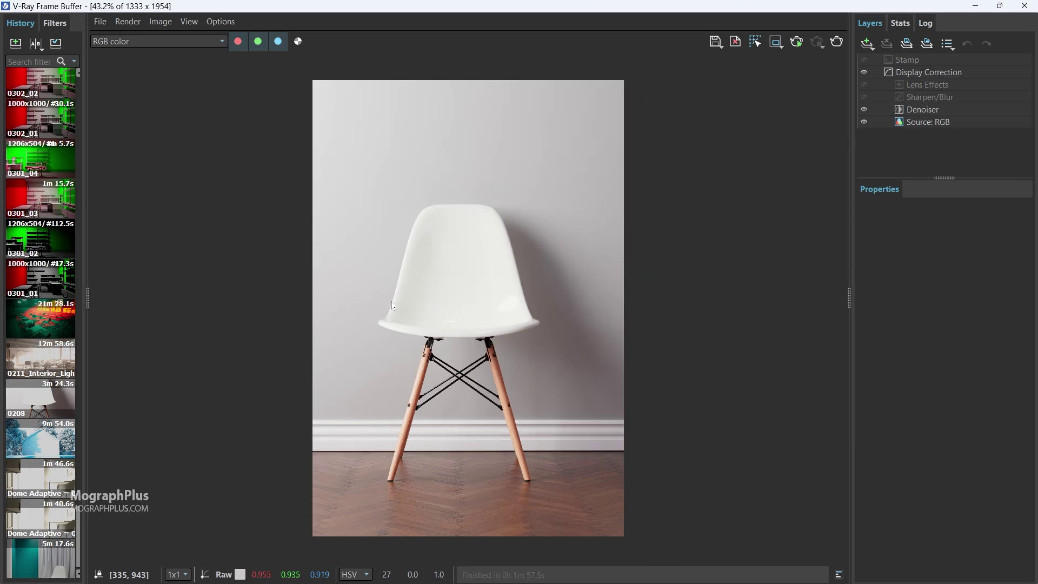
- Add a Curves layer and bend its Master curve through (0.368, 0.303) and (0.641, 0.69)
left_click(871, 43)
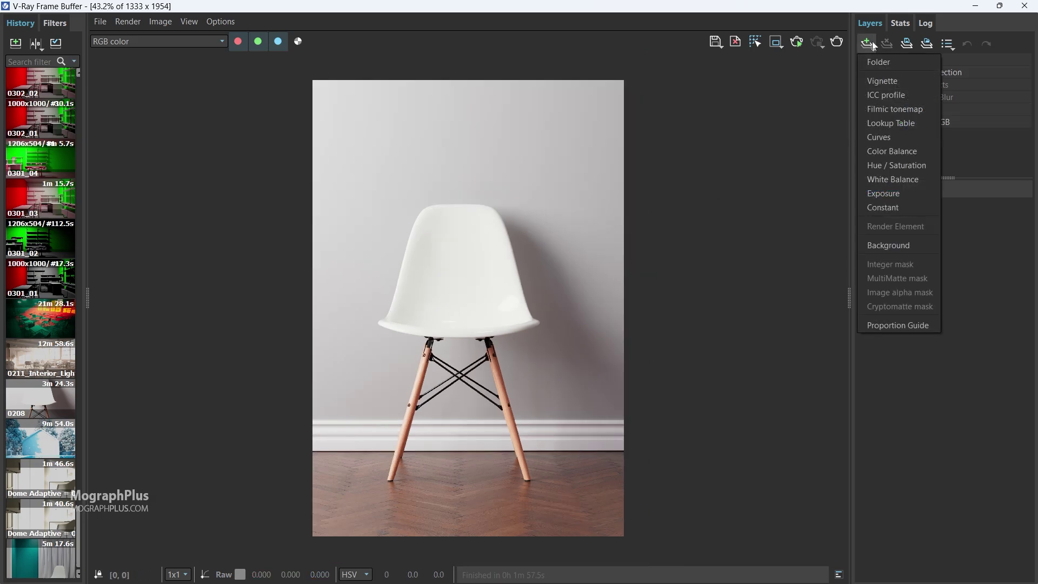
left_click(914, 144)
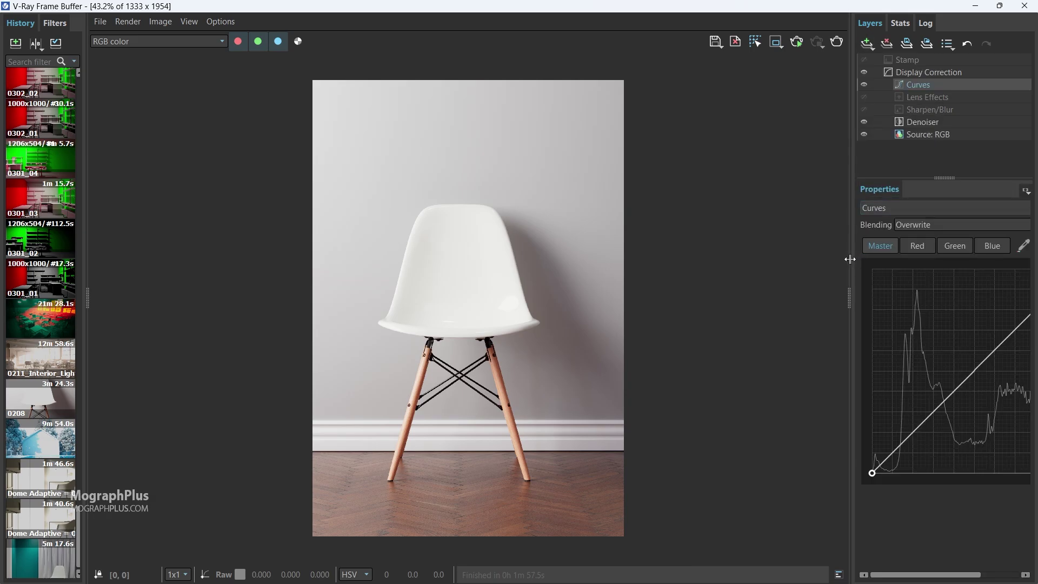
left_click_drag(850, 260, 760, 259)
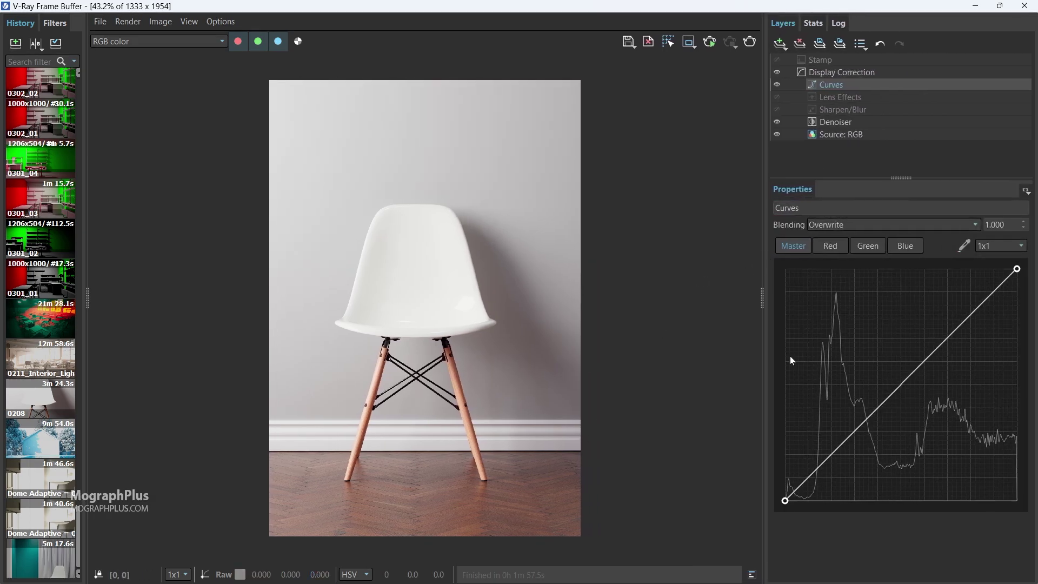
left_click_drag(871, 416, 877, 435)
left_click_drag(939, 352, 934, 341)
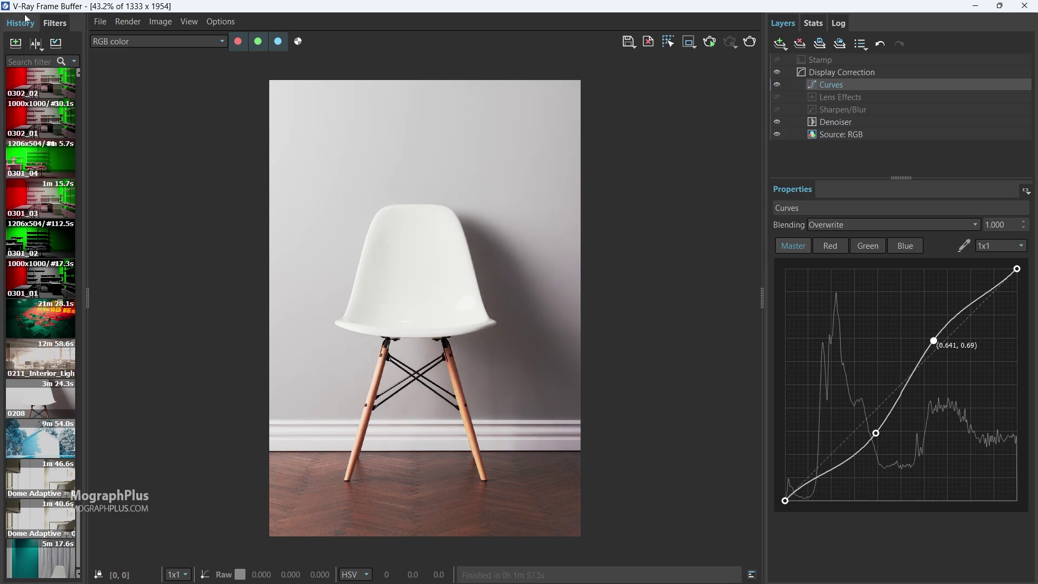
left_click(104, 22)
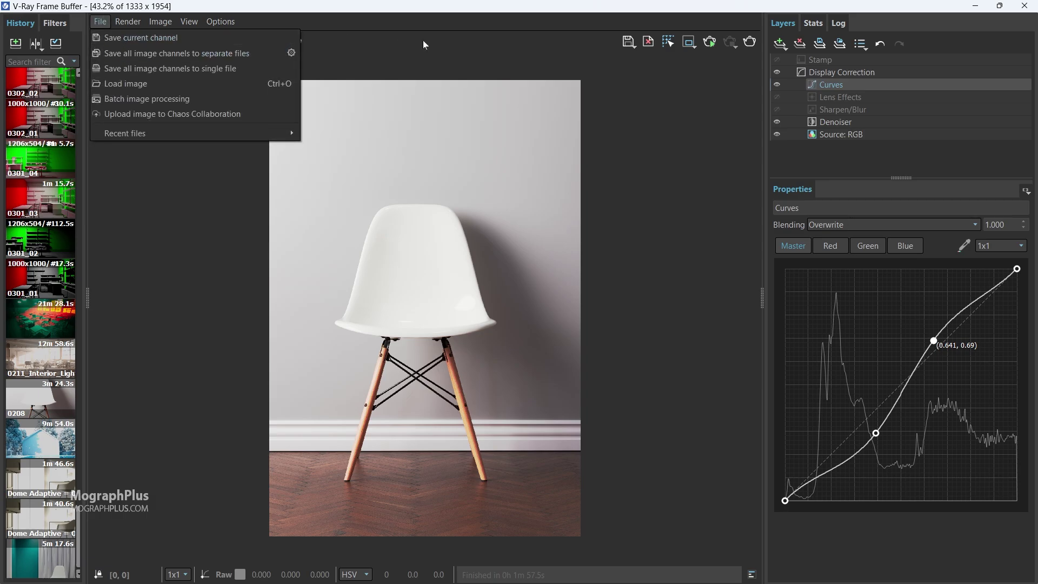
left_click(440, 47)
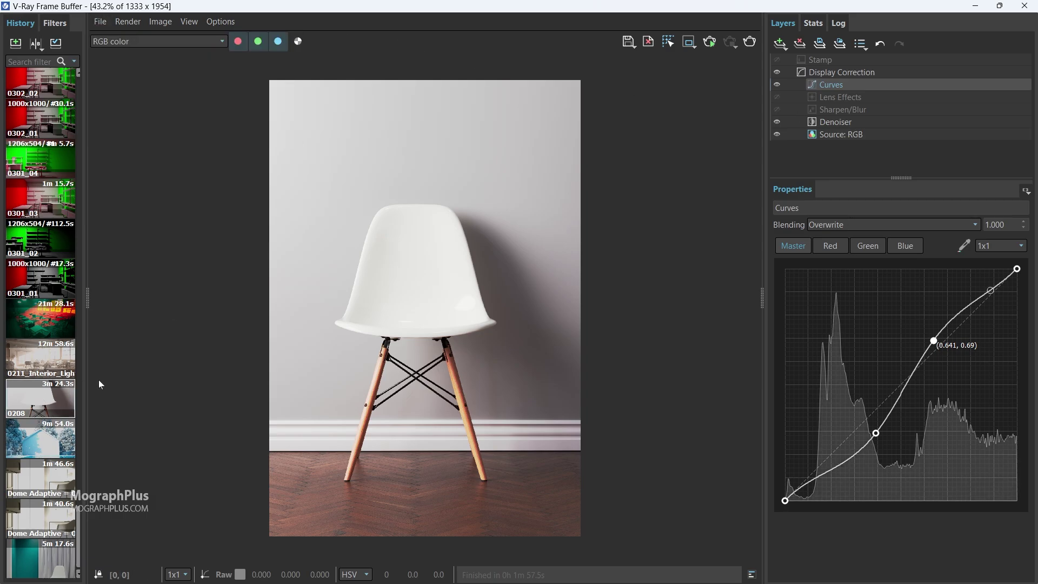
scroll(413, 255, "up", 2)
scroll(412, 276, "down", 3)
scroll(413, 292, "up", 4)
middle_click_drag(412, 303, 400, 156)
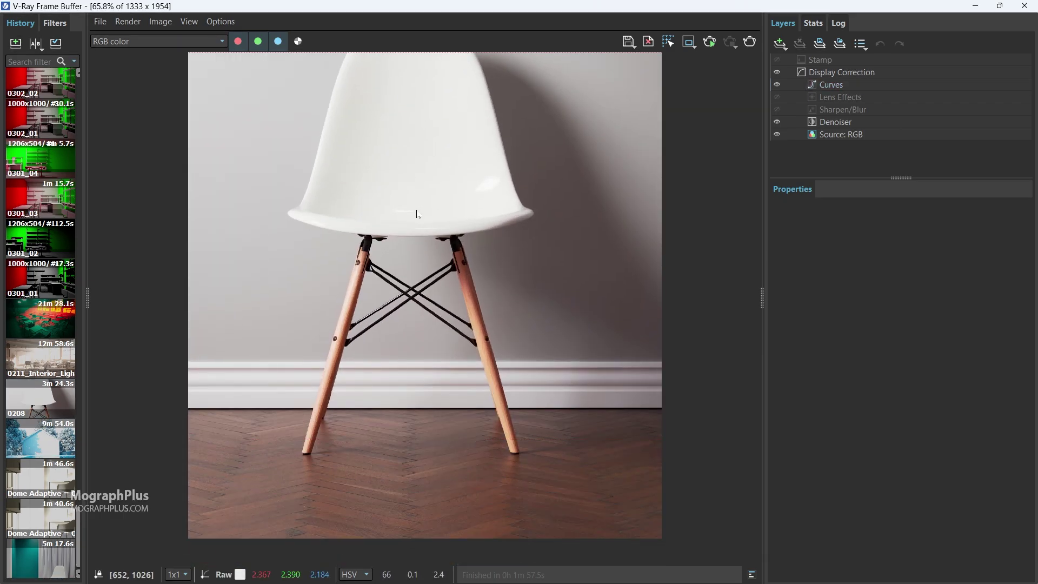